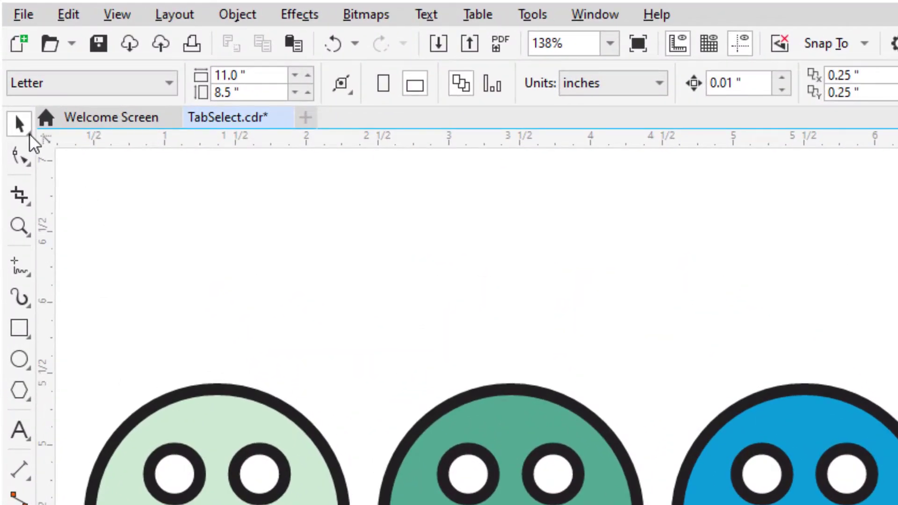
- With Freehand Pick, lasso the pink leaf and orange flower and move them off the page to the right
{"action": "left_click", "coordinate": [29, 134]}
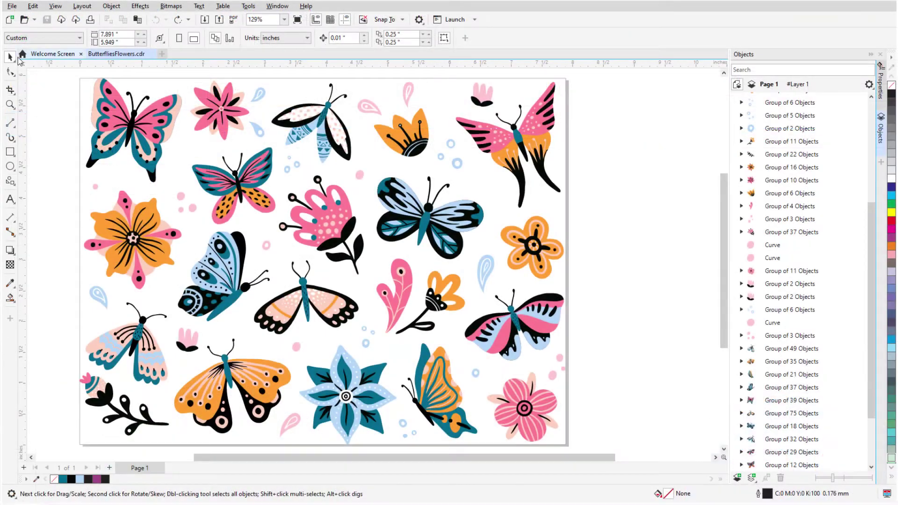
{"action": "left_click", "coordinate": [16, 61]}
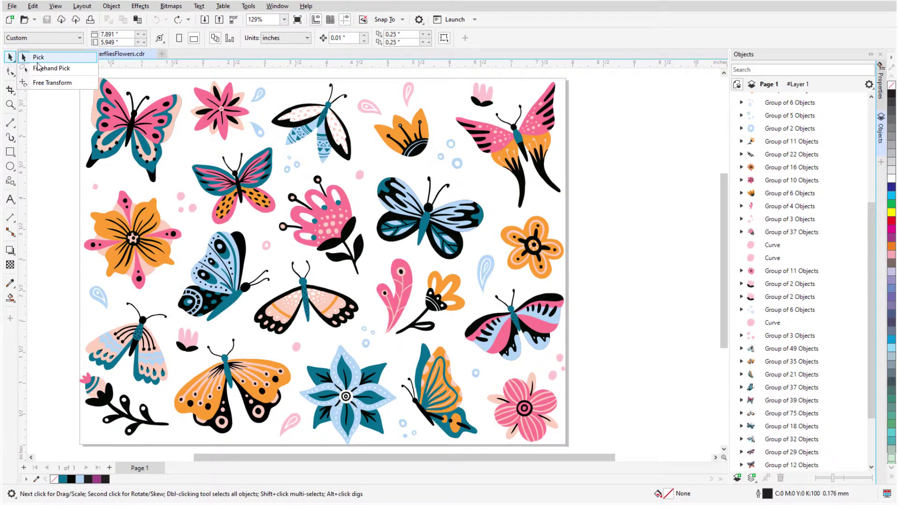
{"action": "left_click", "coordinate": [80, 69]}
{"action": "mouse_move", "coordinate": [375, 87]}
{"action": "left_mouse_down"}
{"action": "mouse_move", "coordinate": [352, 97]}
{"action": "mouse_move", "coordinate": [373, 137]}
{"action": "mouse_move", "coordinate": [405, 161]}
{"action": "mouse_move", "coordinate": [466, 169]}
{"action": "mouse_move", "coordinate": [464, 139]}
{"action": "mouse_move", "coordinate": [431, 82]}
{"action": "mouse_move", "coordinate": [374, 85]}
{"action": "left_mouse_up"}
{"action": "left_click_drag", "start_coordinate": [410, 127], "coordinate": [643, 162]}
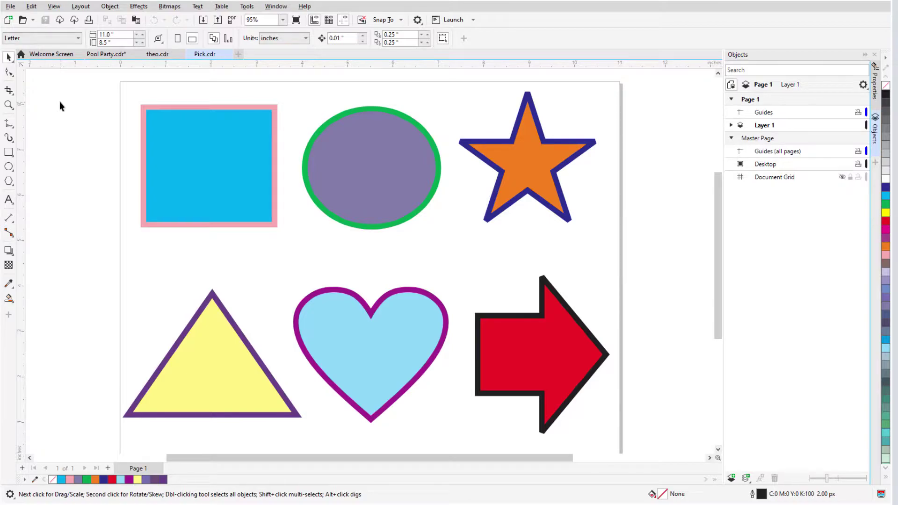
- Show the Pick tool's alternative selection modes, then dismiss the list
{"action": "left_click", "coordinate": [13, 64]}
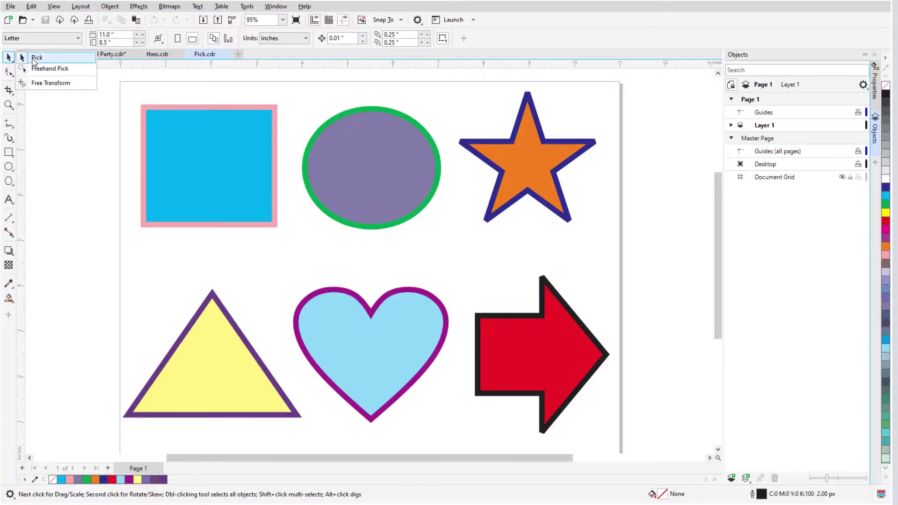
{"action": "left_click", "coordinate": [52, 131]}
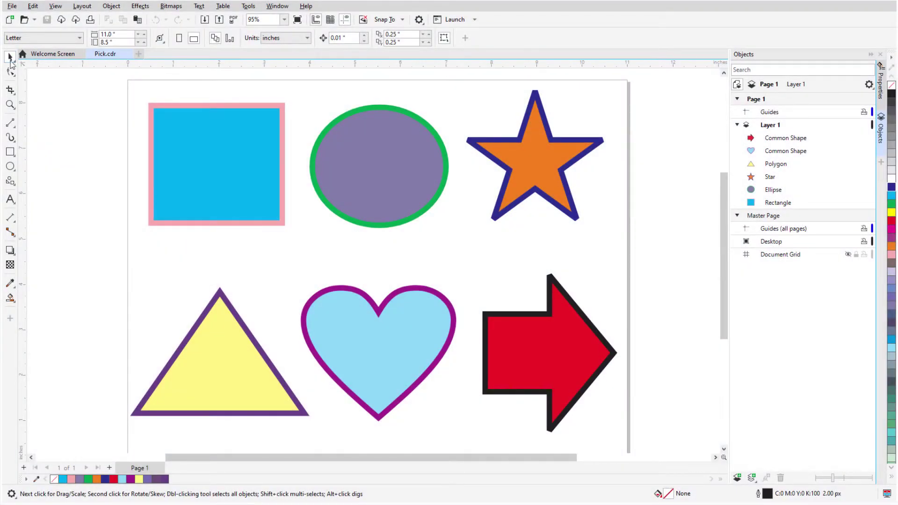
{"action": "left_click", "coordinate": [190, 180]}
{"action": "left_click", "coordinate": [379, 192]}
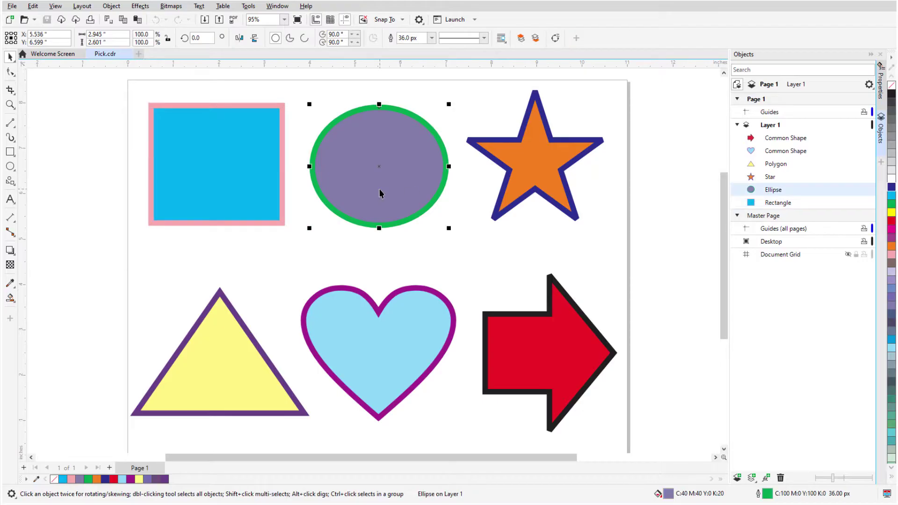
{"action": "left_click", "coordinate": [555, 200]}
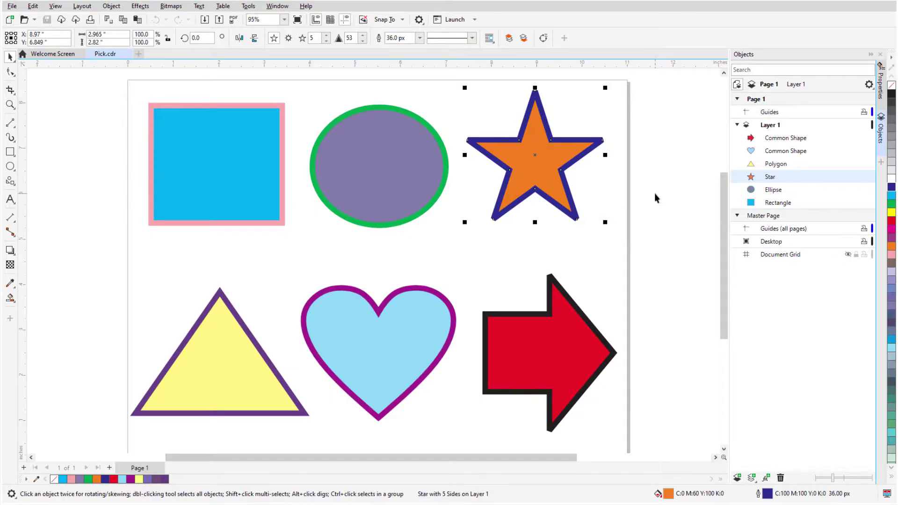
{"action": "key", "text": "Escape"}
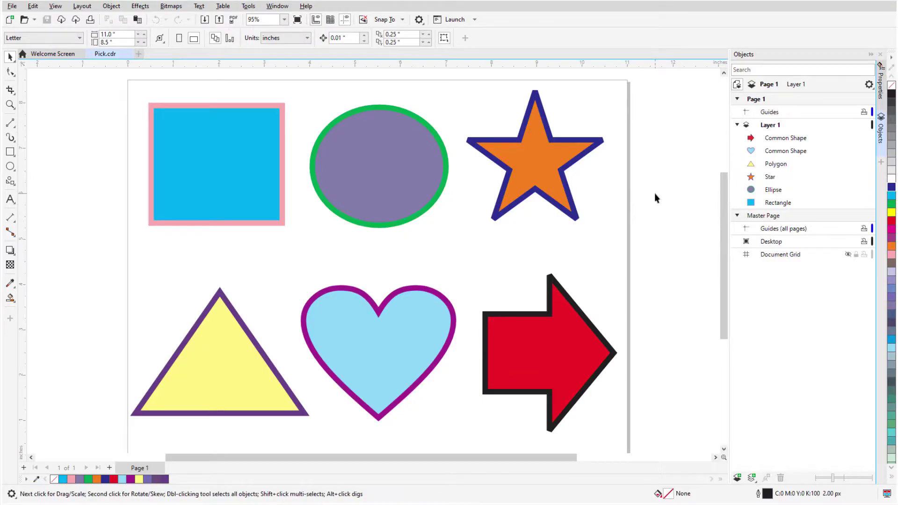
- Select the blue square and ellipse together, by Shift-click and then by marquee
{"action": "left_click", "coordinate": [225, 150]}
{"action": "left_click", "coordinate": [360, 178], "text": "shift"}
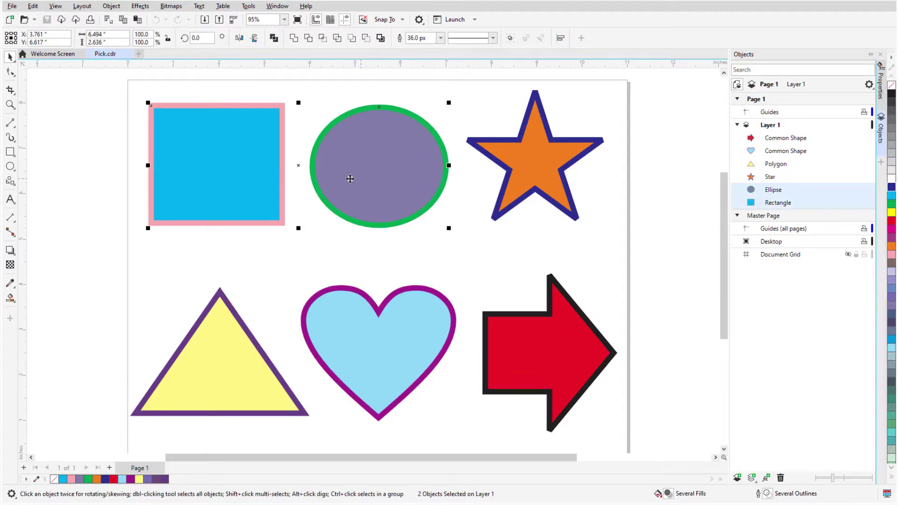
{"action": "left_click", "coordinate": [124, 163]}
{"action": "left_click_drag", "start_coordinate": [139, 92], "coordinate": [458, 248]}
{"action": "left_click", "coordinate": [82, 189]}
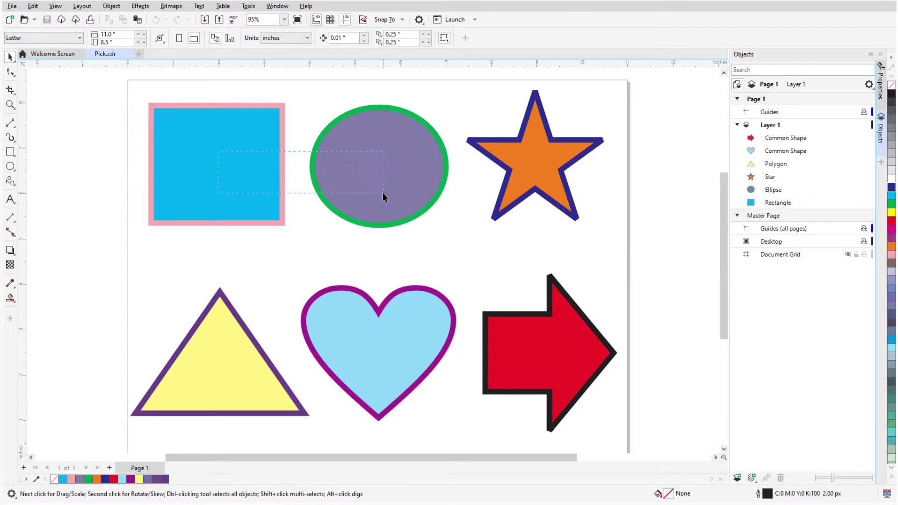
{"action": "left_click_drag", "start_coordinate": [383, 194], "coordinate": [383, 194]}
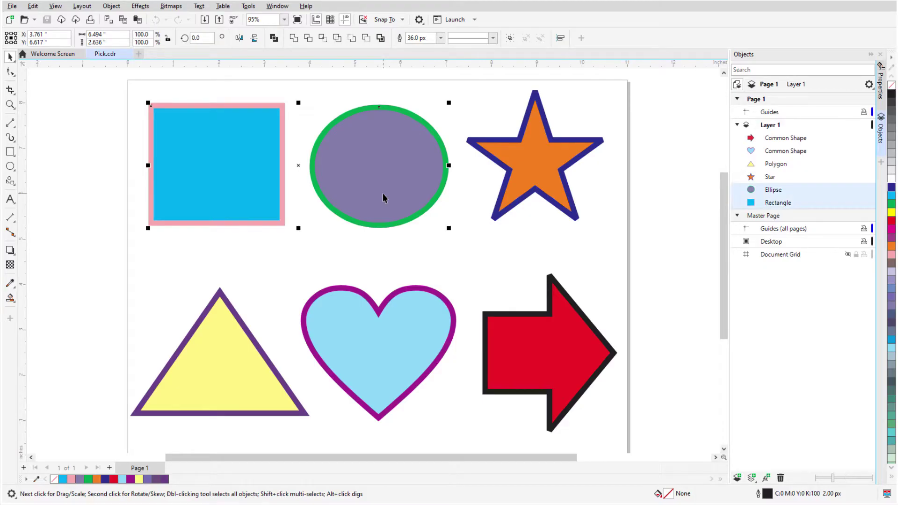
- Select all six shapes by marquee, by double-clicking the Pick tool, and with Ctrl+A
{"action": "left_click", "coordinate": [102, 240]}
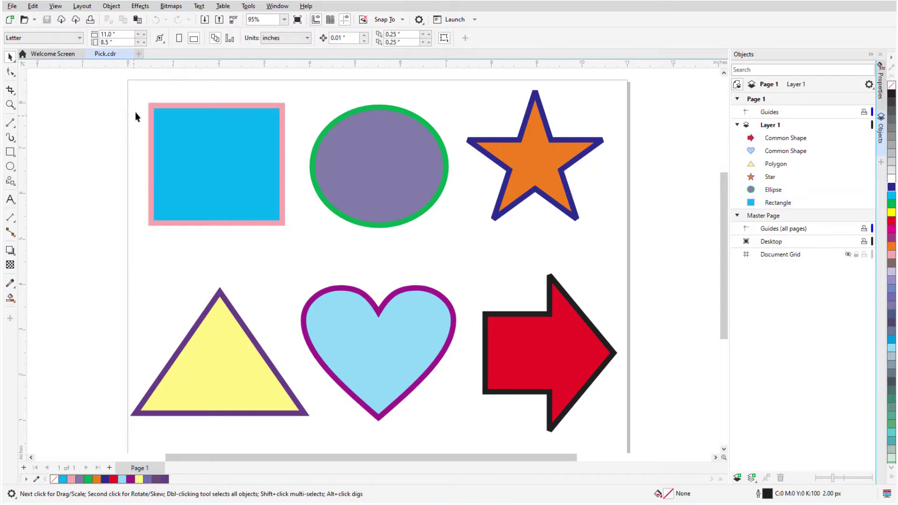
{"action": "left_click_drag", "start_coordinate": [302, 190], "coordinate": [619, 442]}
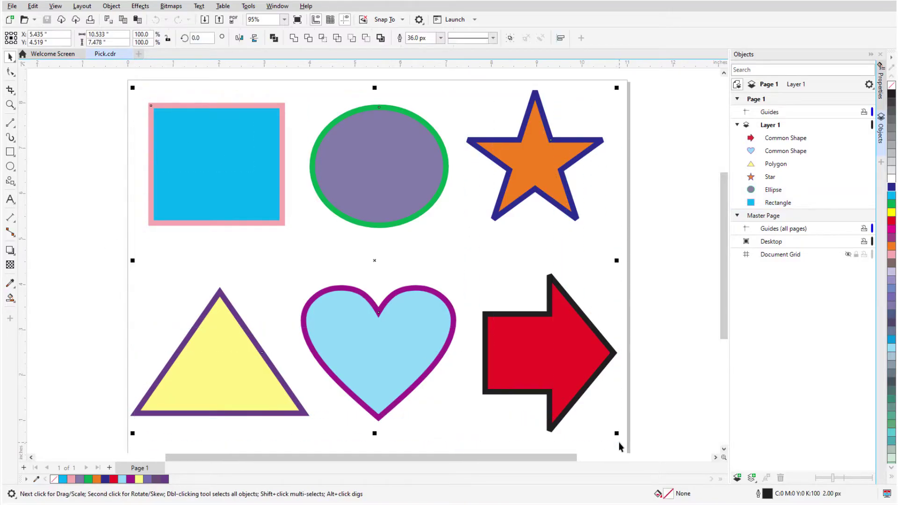
{"action": "left_click", "coordinate": [89, 214]}
{"action": "double_click", "coordinate": [9, 56]}
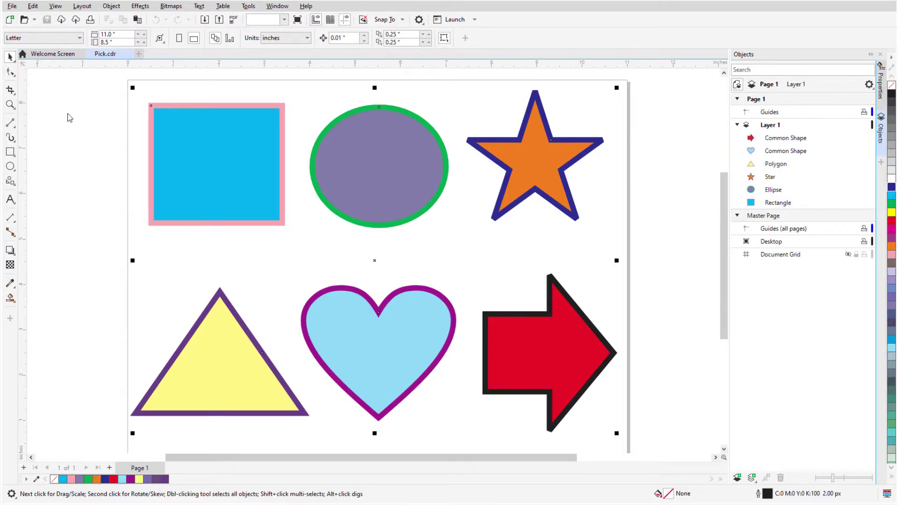
{"action": "left_click", "coordinate": [71, 119]}
{"action": "key", "text": "ctrl+a"}
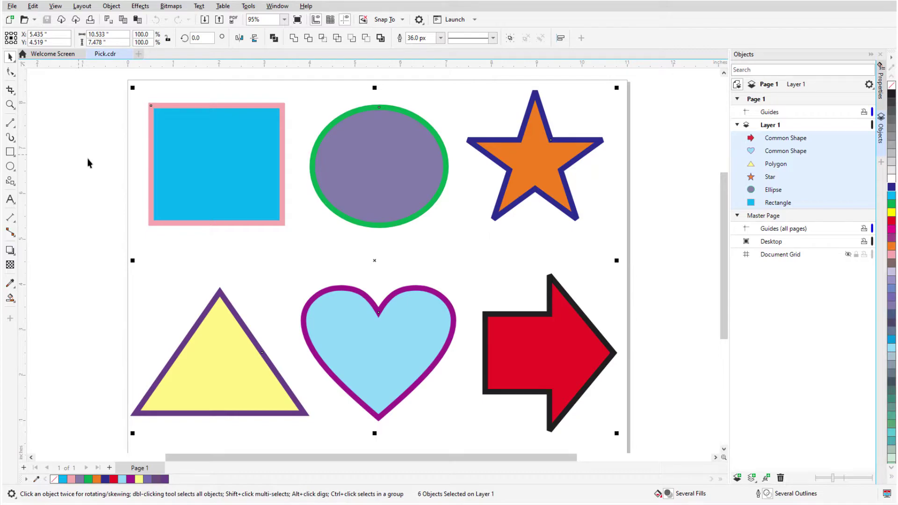
- Deselect the star and give the other five shapes a pink fill, blue outlines and 50% transparency
{"action": "left_click", "coordinate": [523, 162], "text": "shift"}
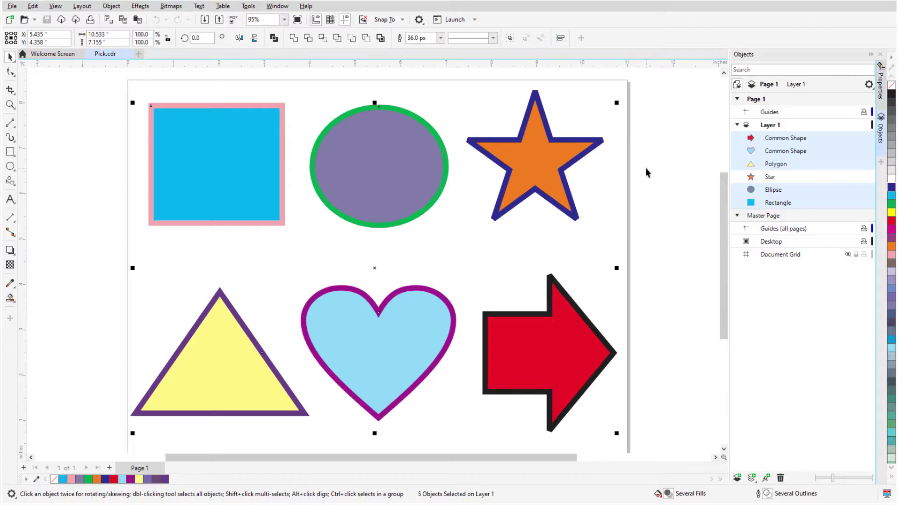
{"action": "left_click", "coordinate": [891, 257]}
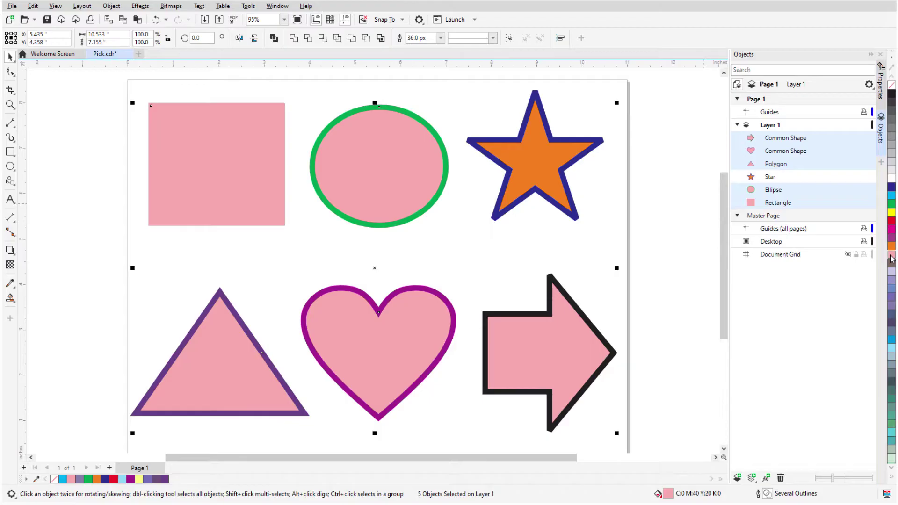
{"action": "right_click", "coordinate": [892, 339]}
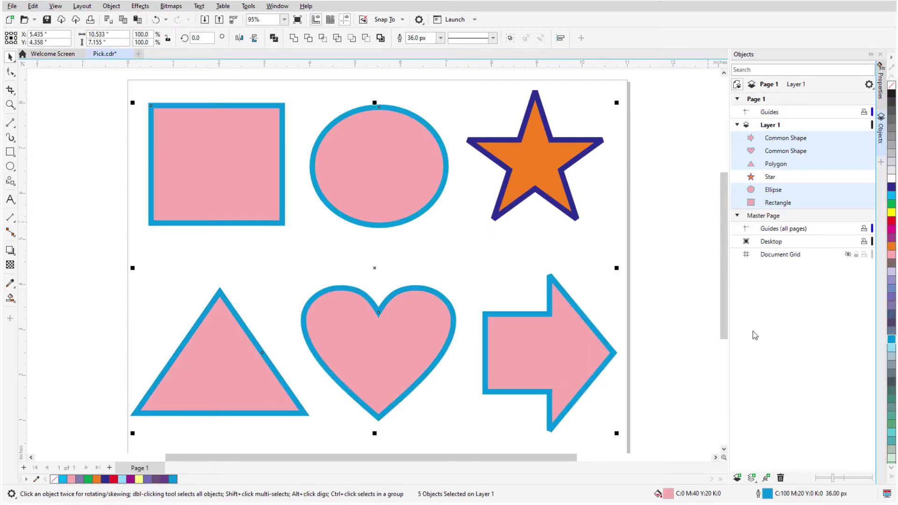
{"action": "left_click", "coordinate": [9, 265]}
{"action": "left_click", "coordinate": [26, 38]}
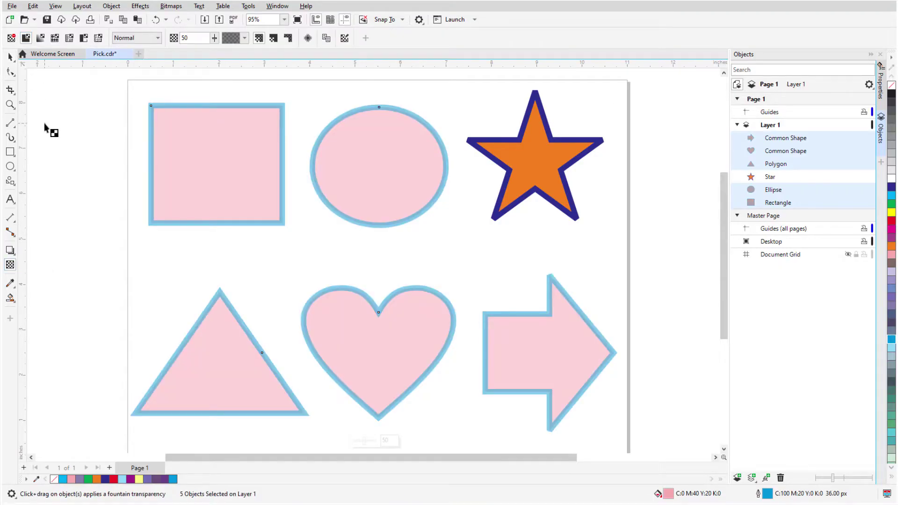
- Move and shrink the five shapes, then bring up their rotate handles to tilt them
{"action": "left_click", "coordinate": [10, 56]}
{"action": "left_click_drag", "start_coordinate": [343, 268], "coordinate": [280, 257]}
{"action": "left_click_drag", "start_coordinate": [556, 88], "coordinate": [411, 130]}
{"action": "left_click", "coordinate": [291, 302]}
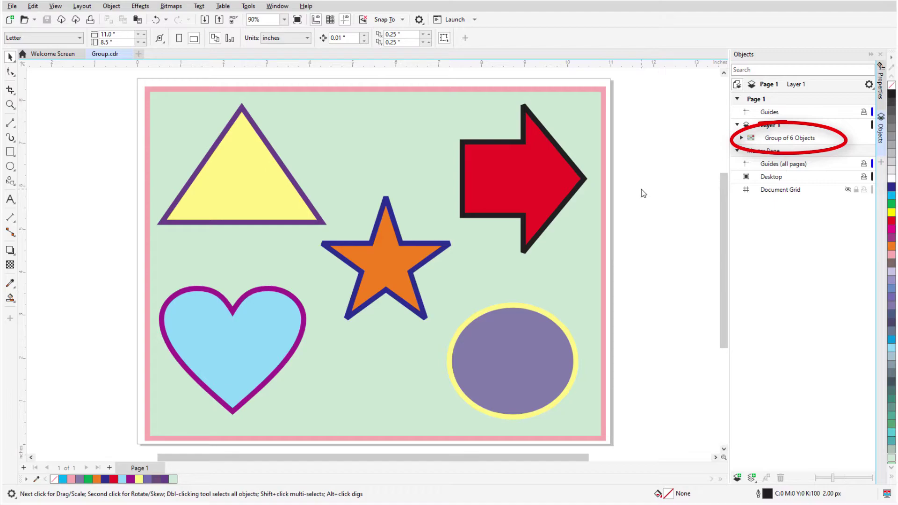
- Expand Group of 6 Objects in the Objects docker and select the red arrow inside it
{"action": "left_click", "coordinate": [741, 138]}
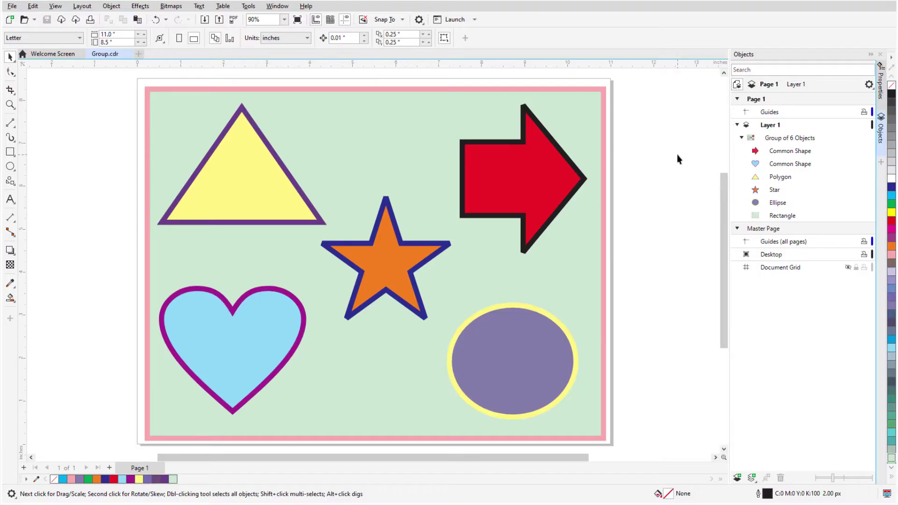
{"action": "left_click", "coordinate": [533, 186], "text": "ctrl"}
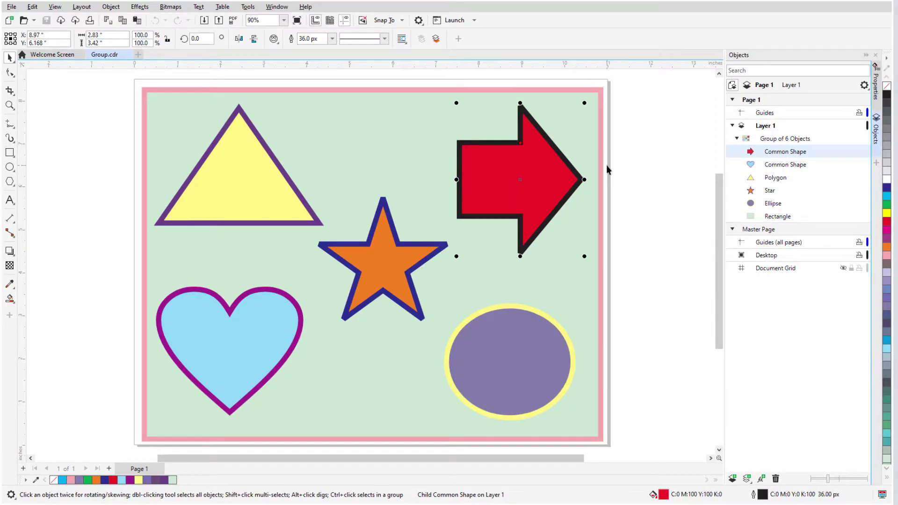
- In the Objects docker, select group children: triangle, ellipse, arrow through star, then ellipse, heart and rectangle
{"action": "left_click", "coordinate": [10, 154]}
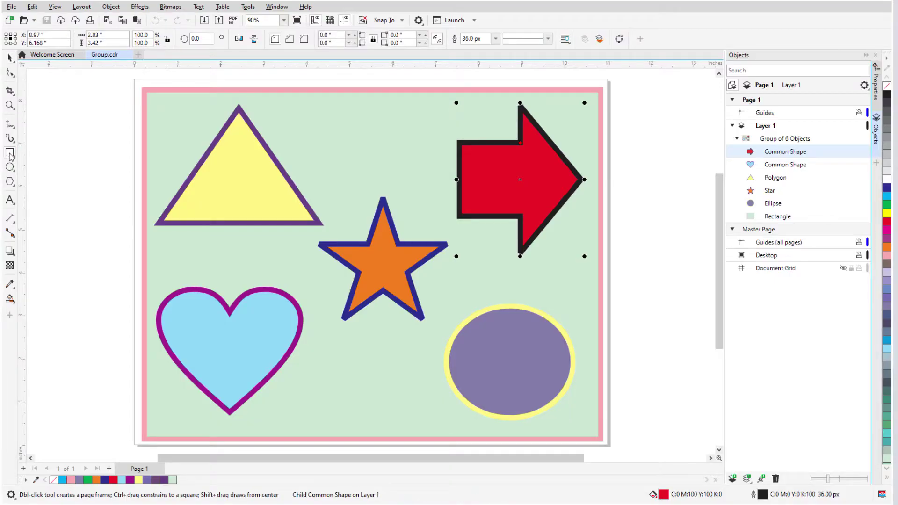
{"action": "left_click", "coordinate": [803, 140]}
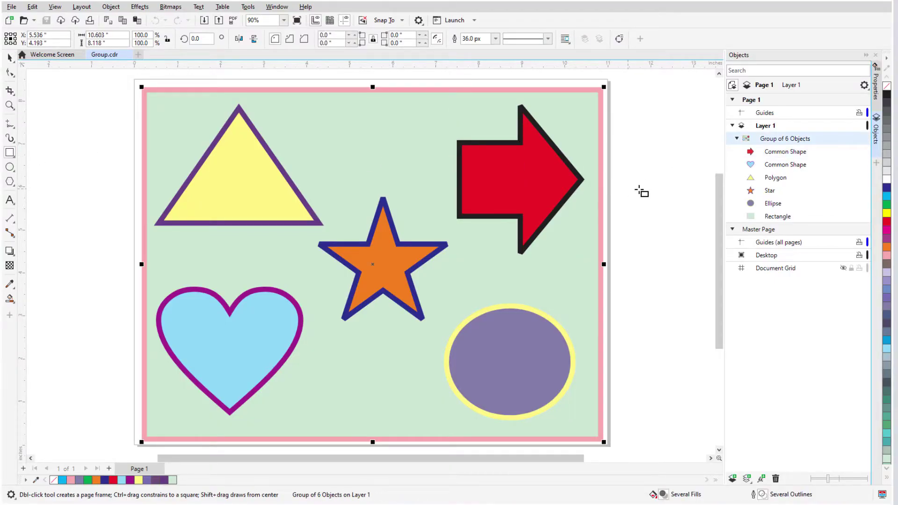
{"action": "left_click", "coordinate": [775, 179]}
{"action": "left_click", "coordinate": [778, 205]}
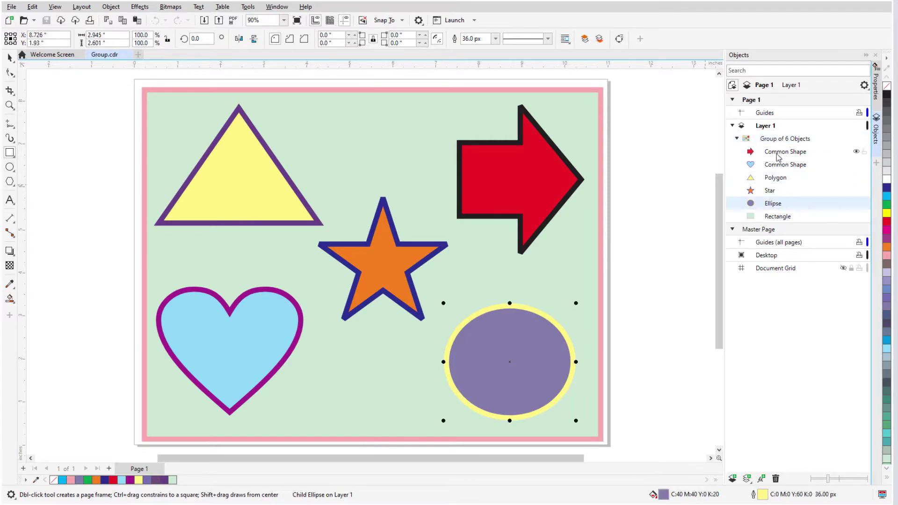
{"action": "left_click", "coordinate": [778, 156]}
{"action": "left_click", "coordinate": [774, 192], "text": "shift"}
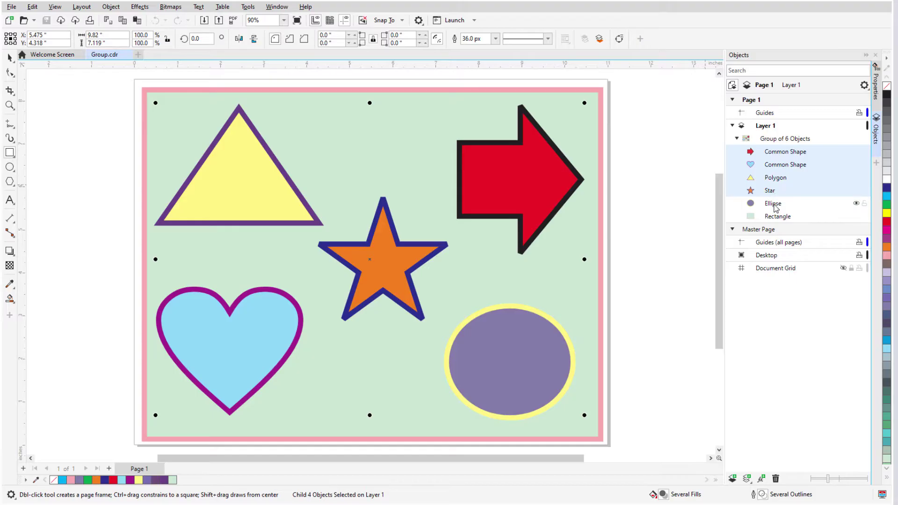
{"action": "left_click", "coordinate": [774, 206]}
{"action": "left_click", "coordinate": [778, 167], "text": "ctrl"}
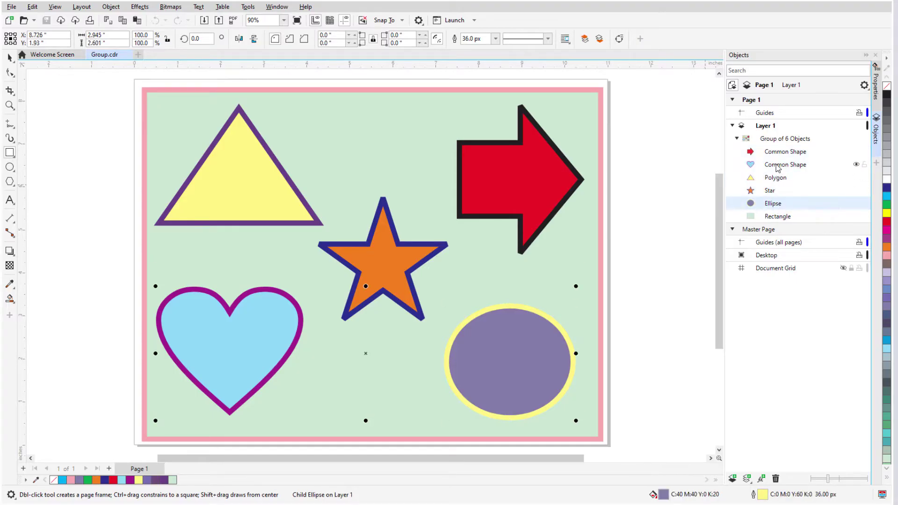
{"action": "left_click", "coordinate": [780, 217], "text": "ctrl"}
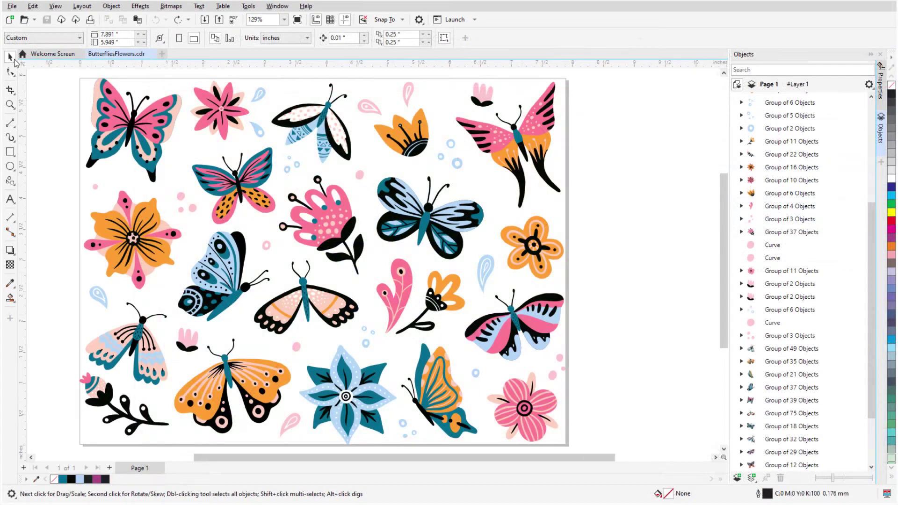
- With Freehand Pick, move the tulip group off the page, undo, then select the butterfly, tulip and flower
{"action": "left_click", "coordinate": [11, 57]}
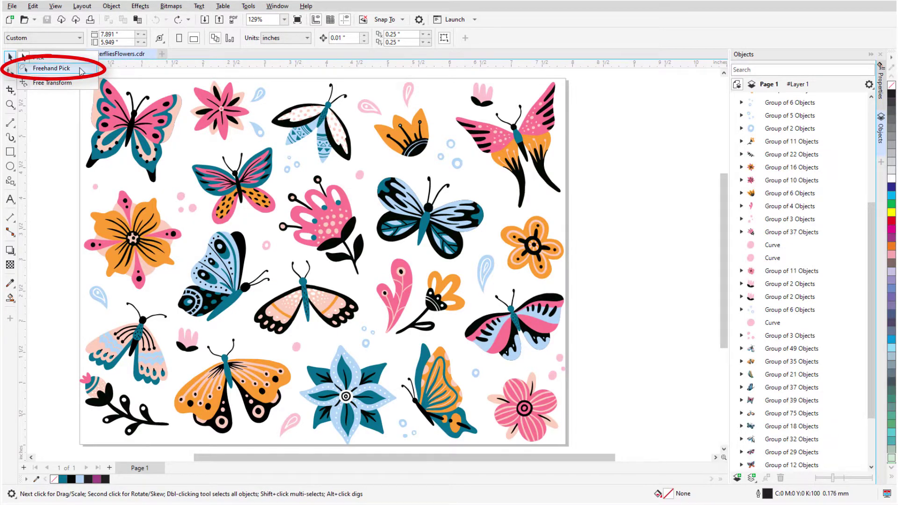
{"action": "left_click", "coordinate": [81, 71]}
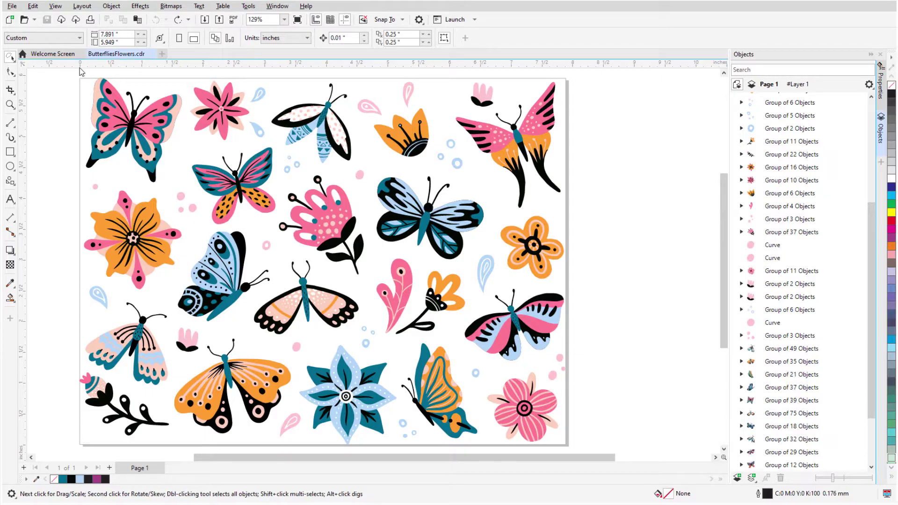
{"action": "mouse_move", "coordinate": [375, 86]}
{"action": "left_mouse_down"}
{"action": "mouse_move", "coordinate": [356, 92]}
{"action": "mouse_move", "coordinate": [354, 111]}
{"action": "mouse_move", "coordinate": [373, 135]}
{"action": "mouse_move", "coordinate": [458, 176]}
{"action": "mouse_move", "coordinate": [467, 147]}
{"action": "mouse_move", "coordinate": [437, 88]}
{"action": "mouse_move", "coordinate": [376, 87]}
{"action": "left_mouse_up"}
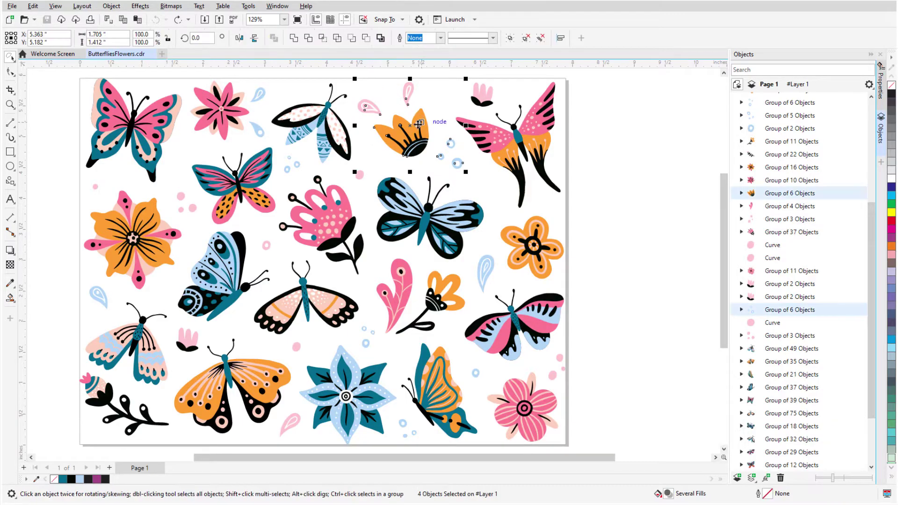
{"action": "left_click_drag", "start_coordinate": [421, 126], "coordinate": [653, 159]}
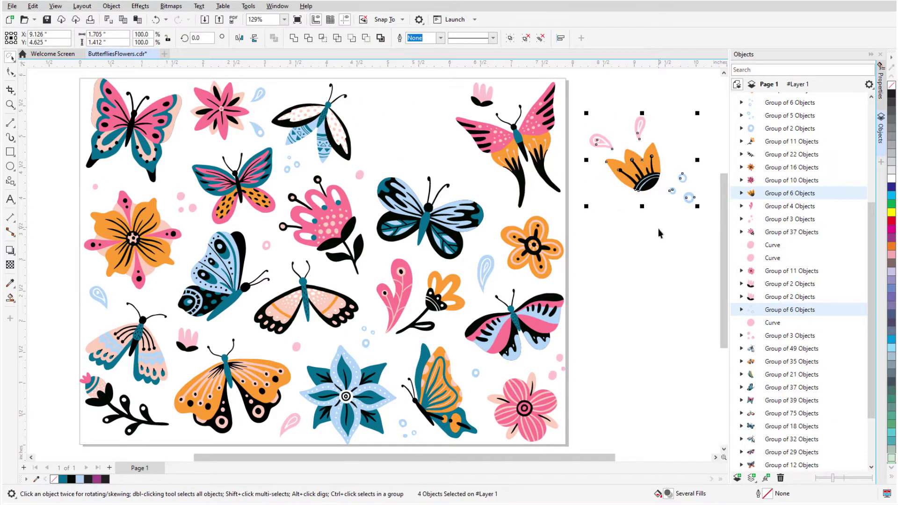
{"action": "key", "text": "ctrl+z"}
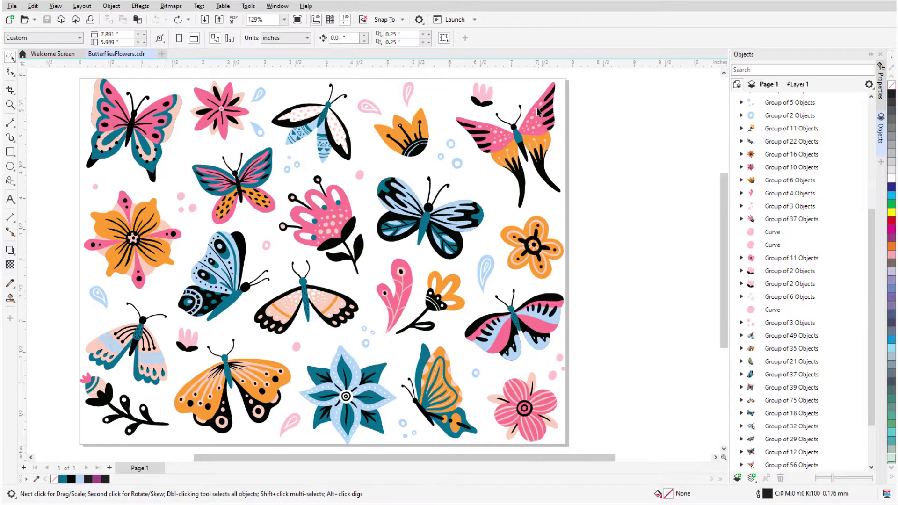
{"action": "key", "text": "Escape"}
{"action": "mouse_move", "coordinate": [524, 97]}
{"action": "left_mouse_down"}
{"action": "mouse_move", "coordinate": [484, 146]}
{"action": "mouse_move", "coordinate": [530, 246]}
{"action": "mouse_move", "coordinate": [549, 197]}
{"action": "mouse_move", "coordinate": [534, 177]}
{"action": "mouse_move", "coordinate": [655, 182]}
{"action": "left_mouse_up"}
- Select each shape under the red arrow in turn: heart, triangle, star, ellipse, bottom rectangle
{"action": "left_click", "coordinate": [647, 319]}
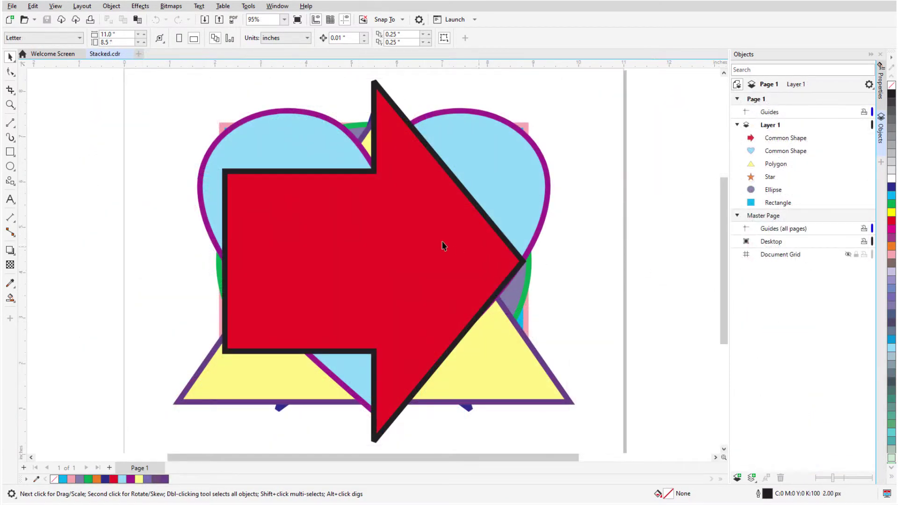
{"action": "left_click", "coordinate": [418, 228], "text": "alt"}
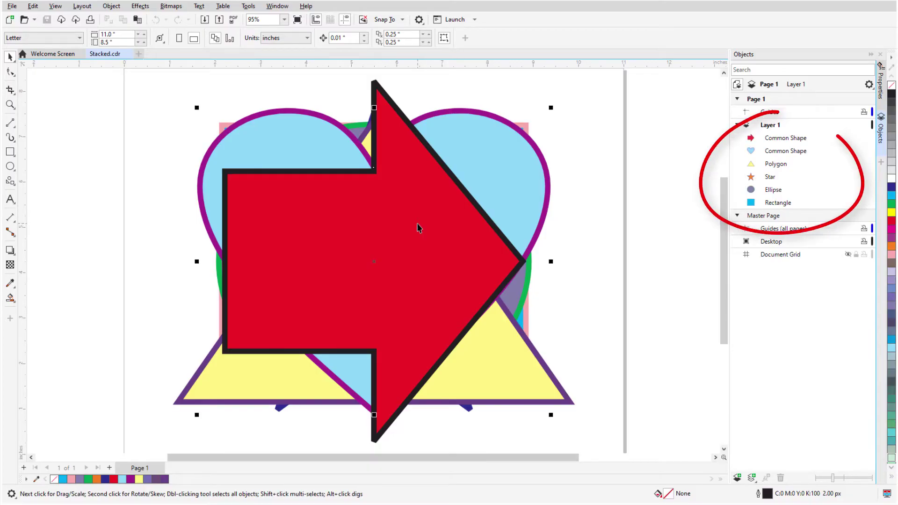
{"action": "left_click", "coordinate": [421, 228], "text": "alt"}
{"action": "left_click", "coordinate": [422, 234], "text": "alt"}
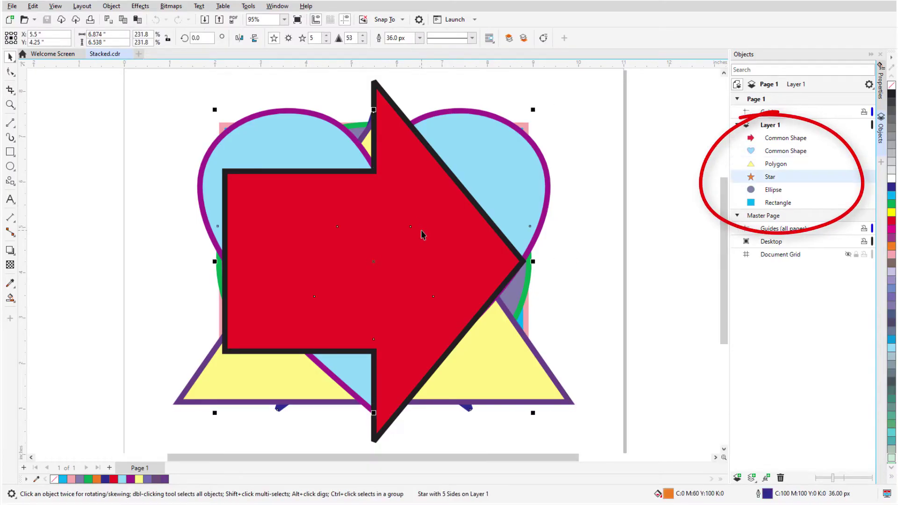
{"action": "left_click", "coordinate": [421, 231], "text": "alt"}
{"action": "left_click", "coordinate": [427, 244], "text": "alt"}
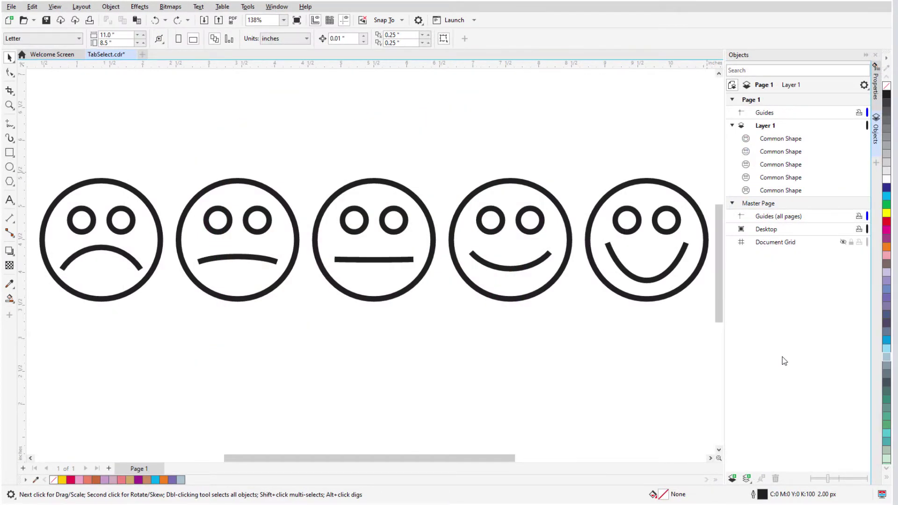
- Tab through the smileys and fill the three happiest orange, purple and blue
{"action": "key", "text": "Tab"}
{"action": "key", "text": "Tab"}
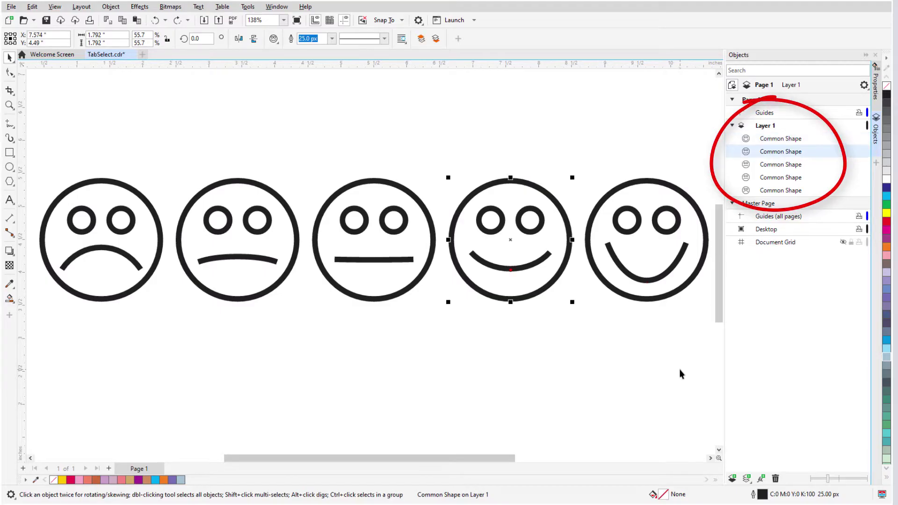
{"action": "key", "text": "Tab"}
{"action": "key", "text": "Tab"}
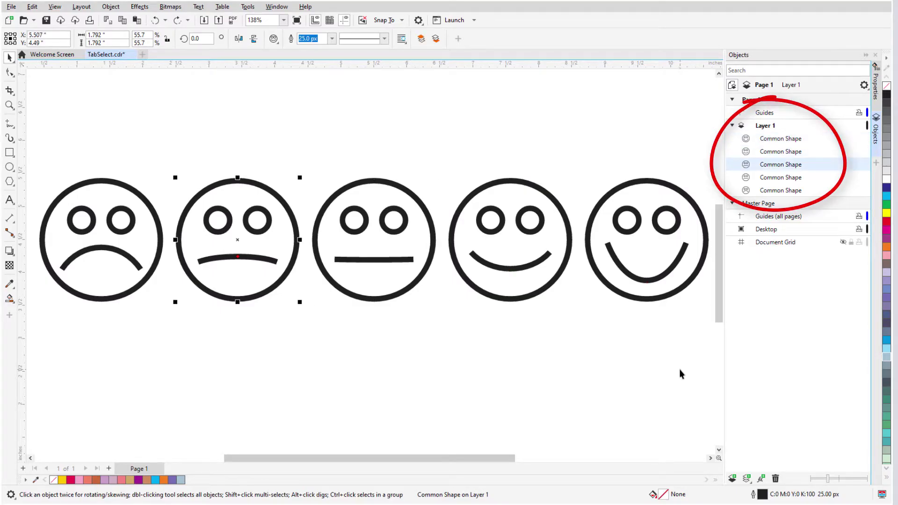
{"action": "key", "text": "Tab"}
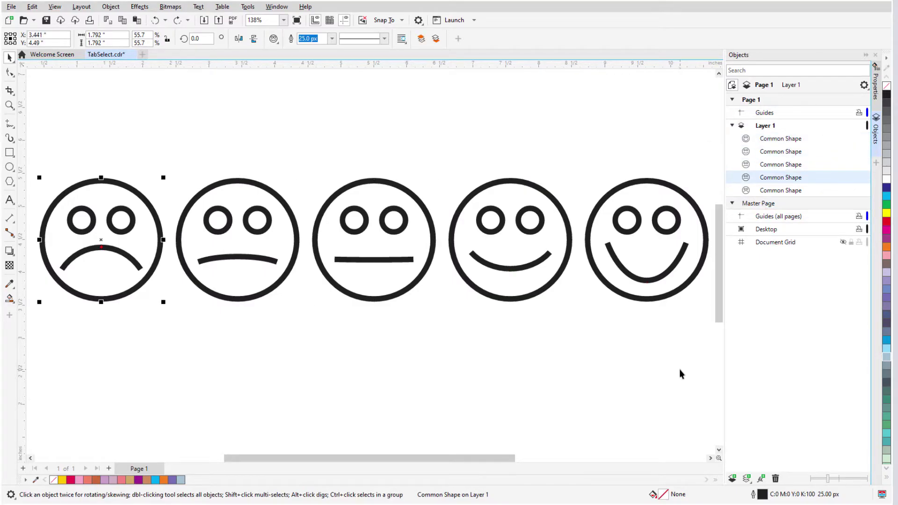
{"action": "key", "text": "Tab"}
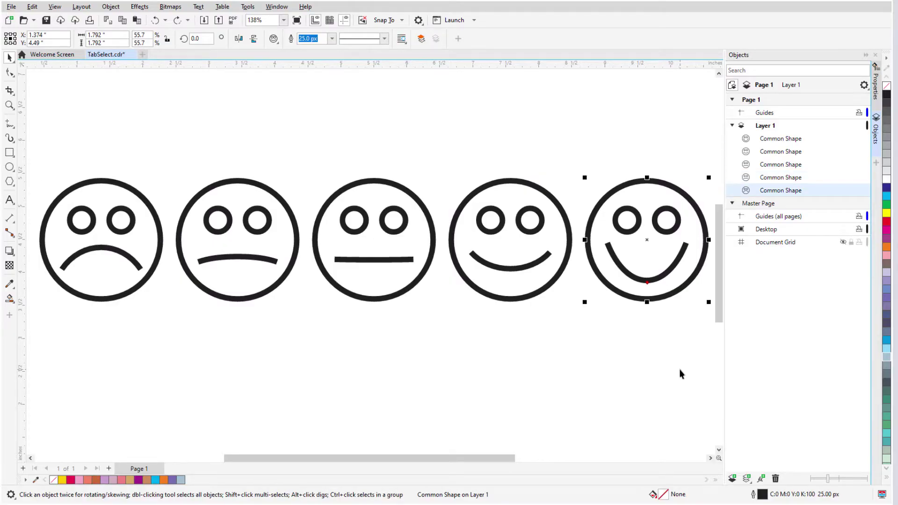
{"action": "left_click", "coordinate": [887, 247]}
{"action": "key", "text": "Tab"}
{"action": "left_click", "coordinate": [886, 293]}
- Fill the second smiley green and the first pale green, then Shift+Tab back to the blue one
{"action": "key", "text": "Tab"}
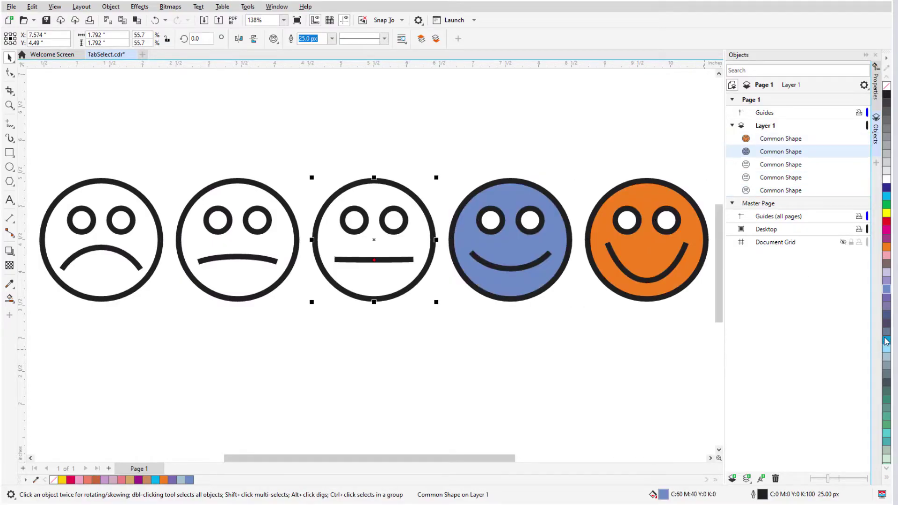
{"action": "left_click", "coordinate": [886, 345]}
{"action": "key", "text": "Tab"}
{"action": "left_click", "coordinate": [887, 422]}
{"action": "key", "text": "Tab"}
{"action": "left_click", "coordinate": [887, 459]}
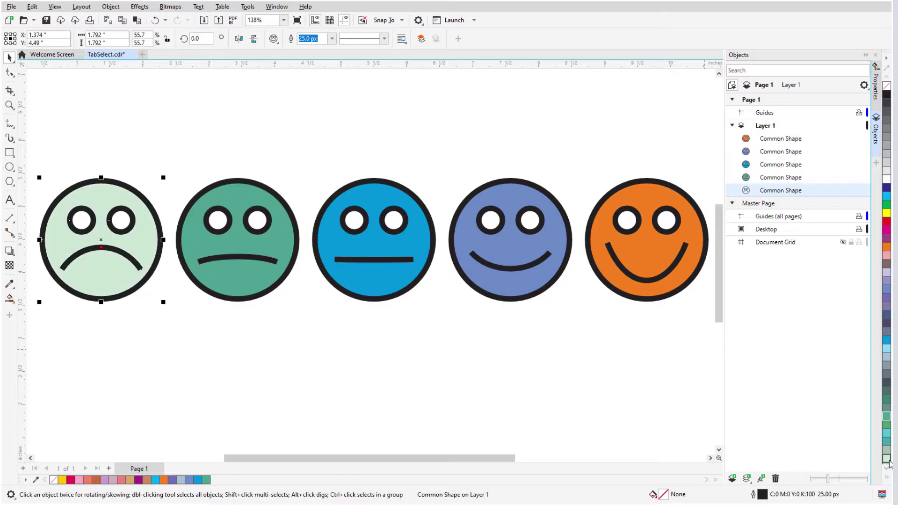
{"action": "key", "text": "shift+Tab"}
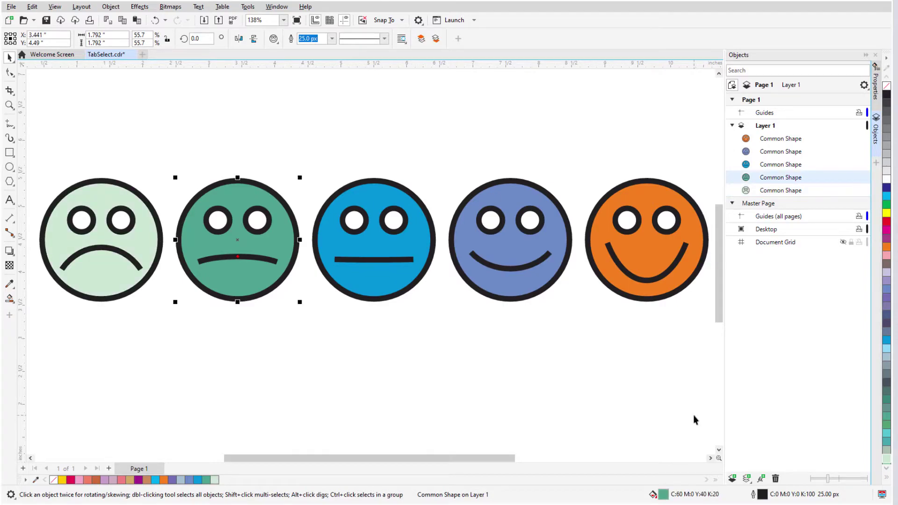
{"action": "key", "text": "shift+Tab"}
{"action": "key", "text": "shift+Tab"}
{"action": "key", "text": "shift+Tab"}
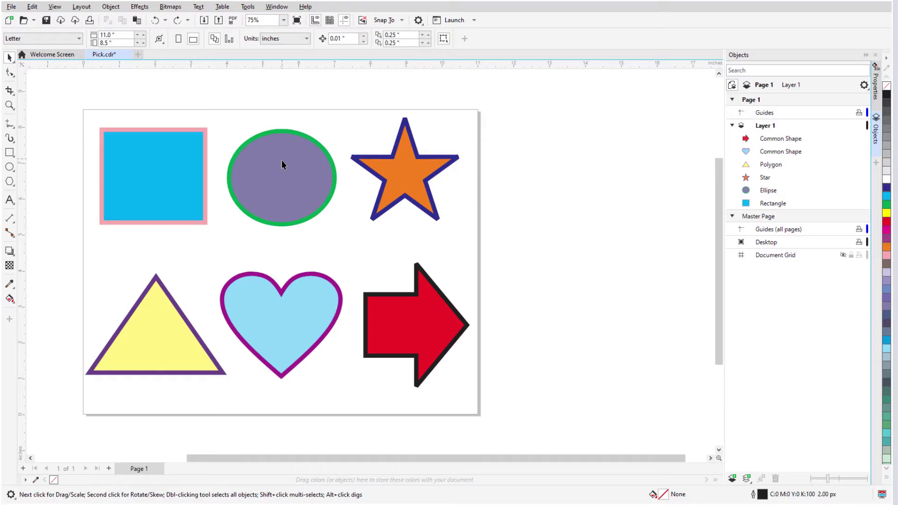
- Select the purple ellipse and orange star together and drag them right, past the page edge
{"action": "left_click", "coordinate": [283, 165]}
{"action": "left_click", "coordinate": [410, 180], "text": "shift"}
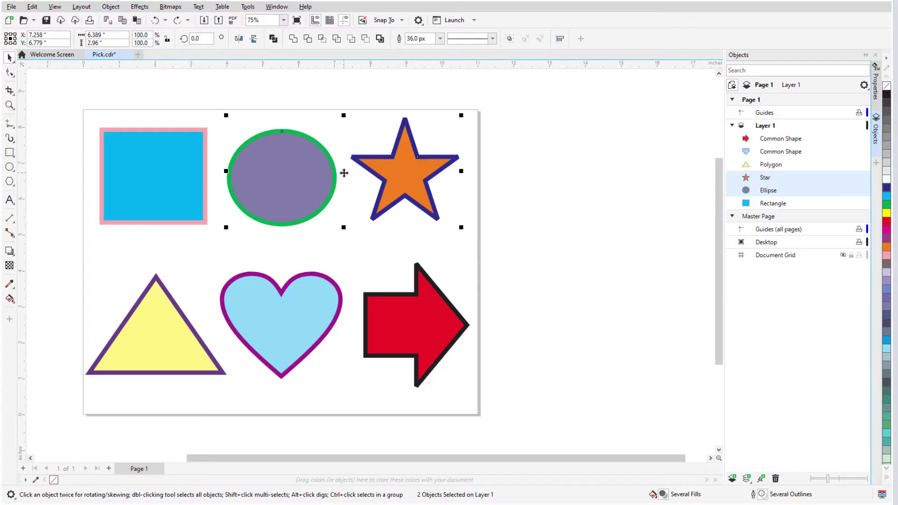
{"action": "left_click_drag", "start_coordinate": [344, 173], "coordinate": [470, 180]}
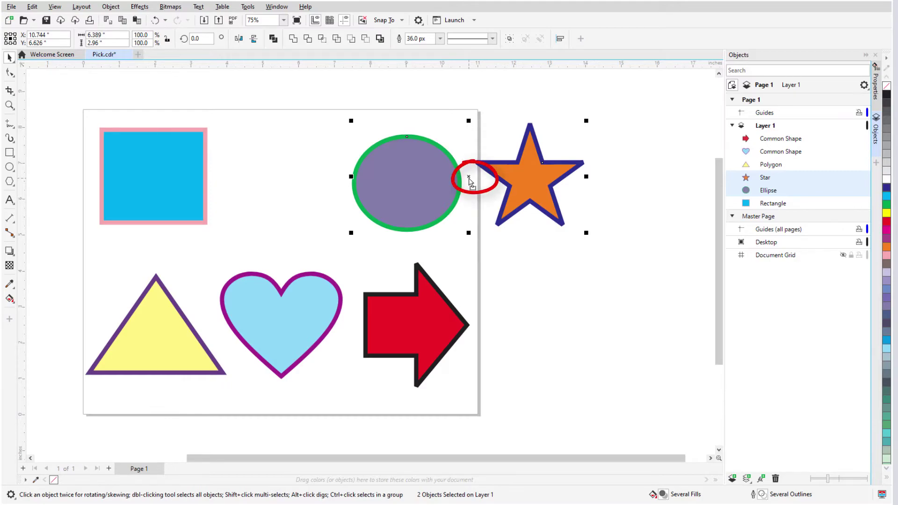
- Position the ellipse and star at X 11 and Y 6.5
{"action": "left_click", "coordinate": [55, 35]}
{"action": "type", "text": "11"}
{"action": "key", "text": "Tab"}
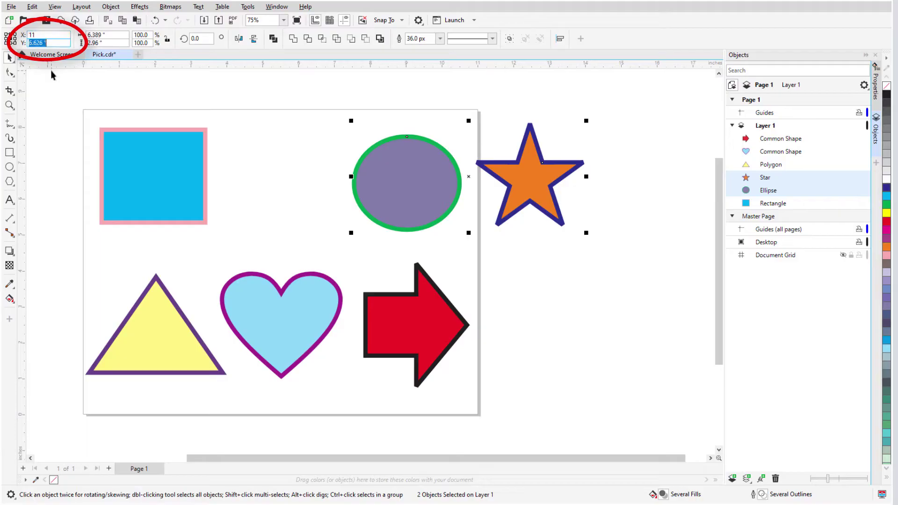
{"action": "type", "text": "6.5"}
{"action": "key", "text": "Return"}
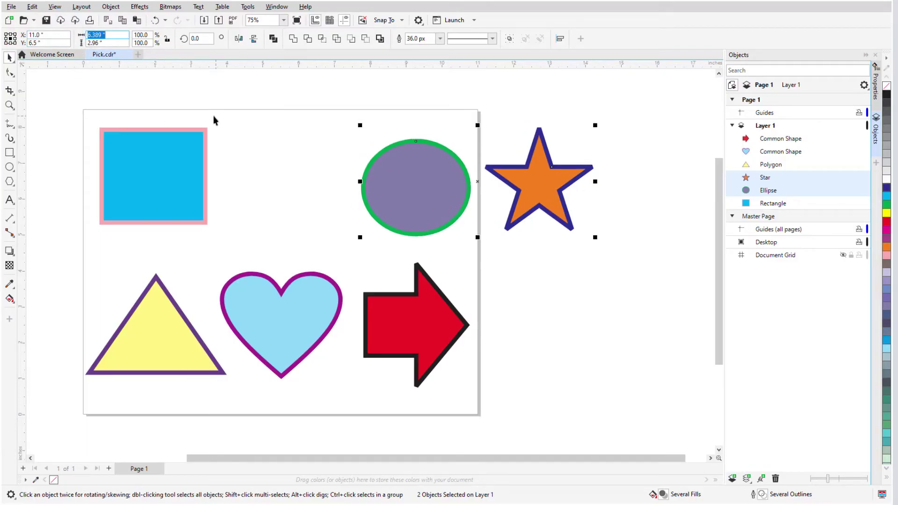
- Reselect the ellipse and star and nudge them to the right with arrow keys
{"action": "left_click", "coordinate": [304, 180]}
{"action": "left_click", "coordinate": [422, 202]}
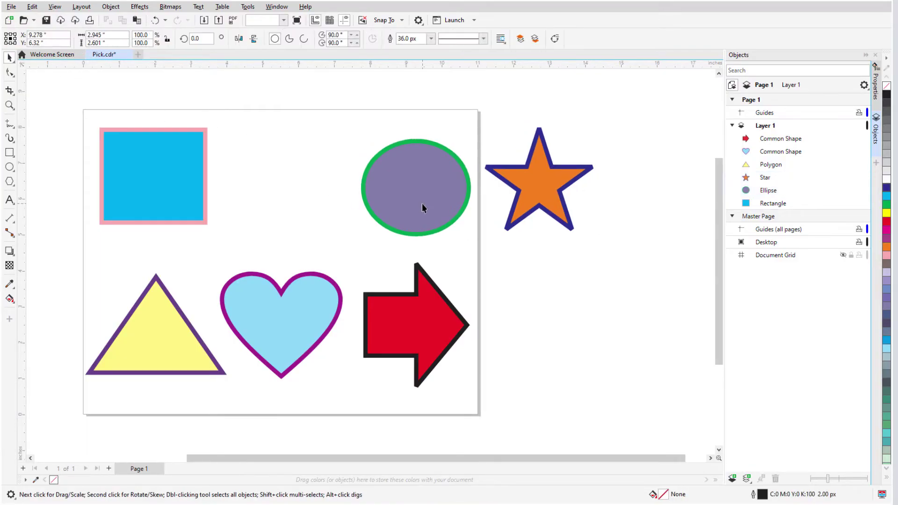
{"action": "left_click", "coordinate": [541, 185], "text": "shift"}
{"action": "key", "text": "Right"}
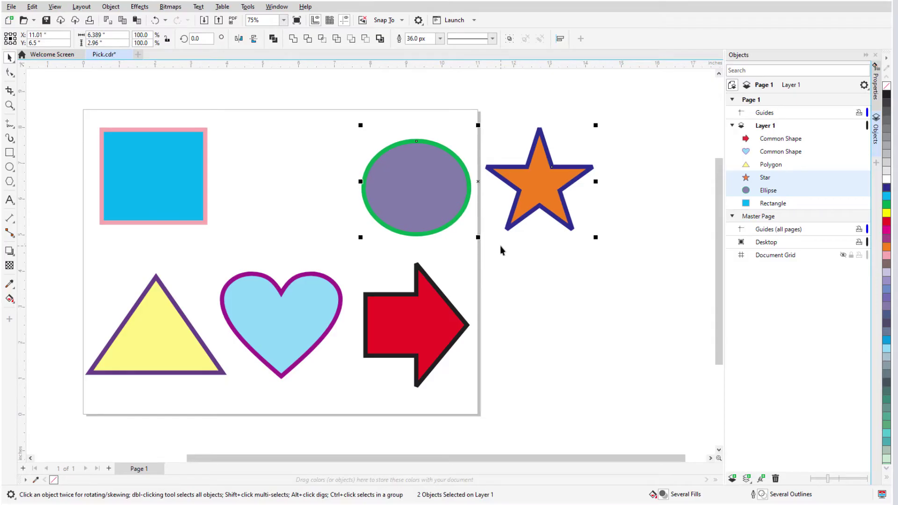
{"action": "key", "text": "Right"}
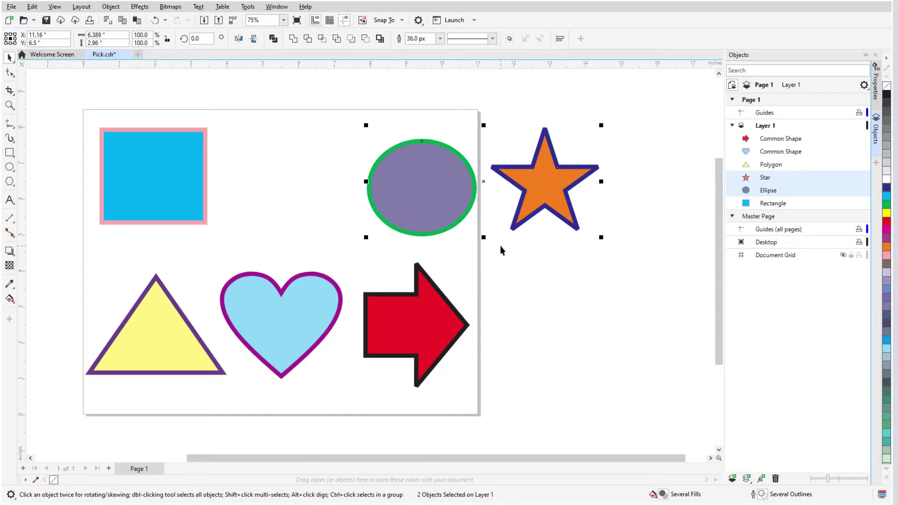
{"action": "key", "text": "Right"}
{"action": "key", "text": "Right"}
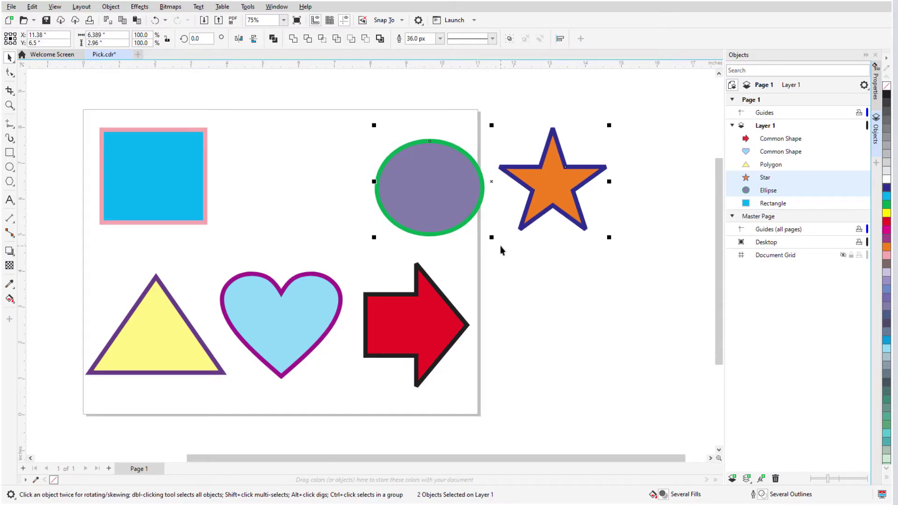
{"action": "key", "text": "ctrl+Right"}
{"action": "key", "text": "ctrl+Right"}
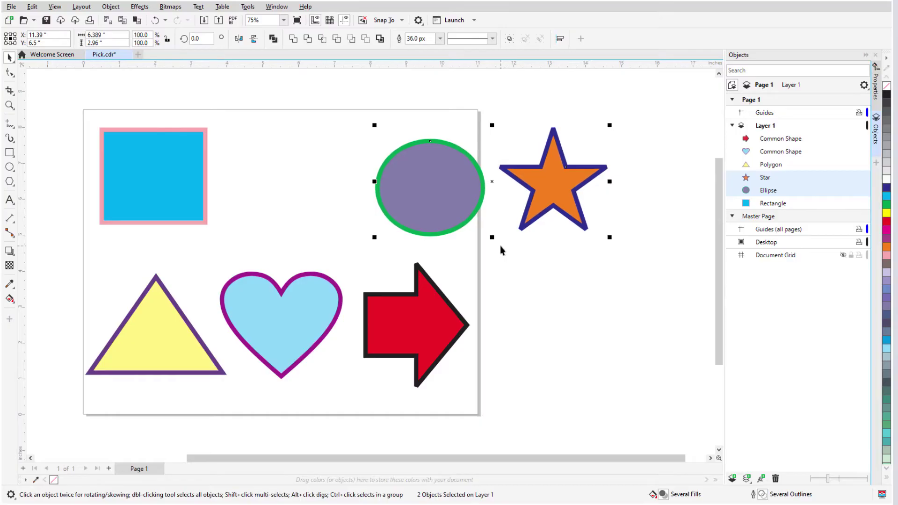
{"action": "key", "text": "ctrl+Right"}
{"action": "key", "text": "ctrl+Right"}
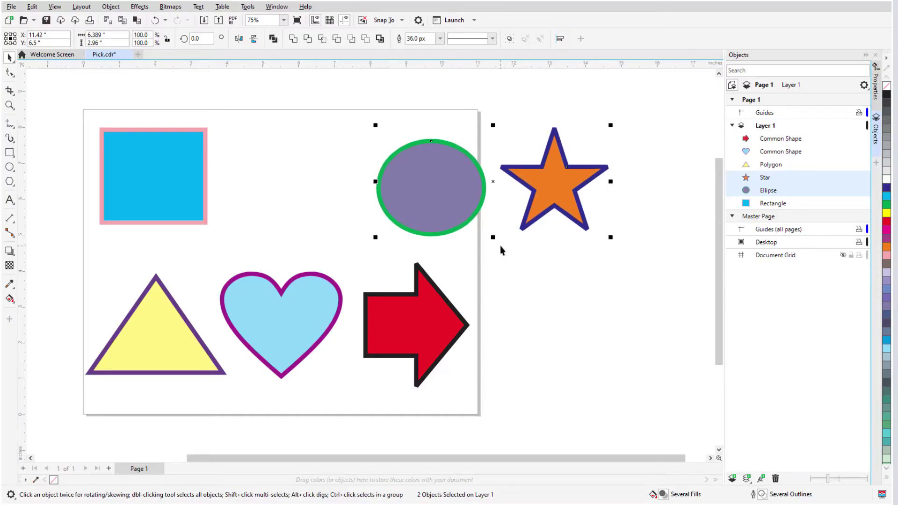
{"action": "key", "text": "ctrl+Right"}
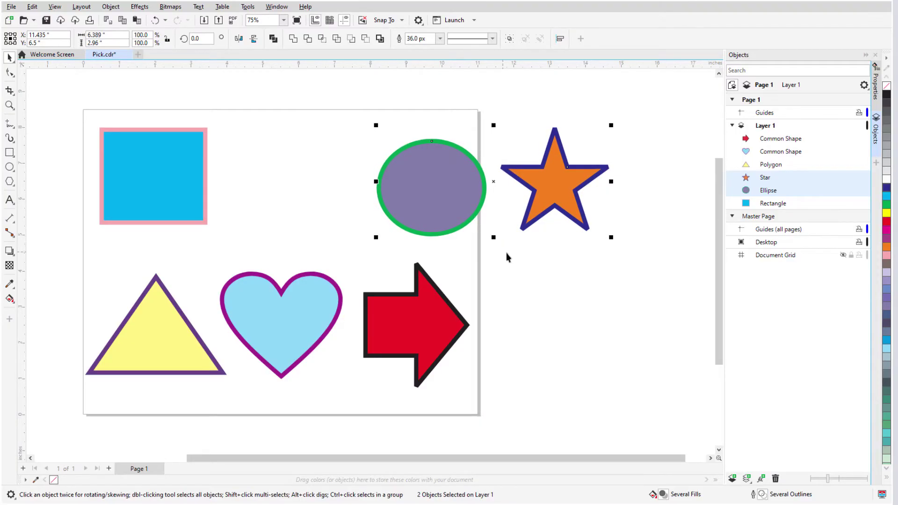
- Drag the star toward the lower right, leaving a copy behind
{"action": "left_click", "coordinate": [510, 253]}
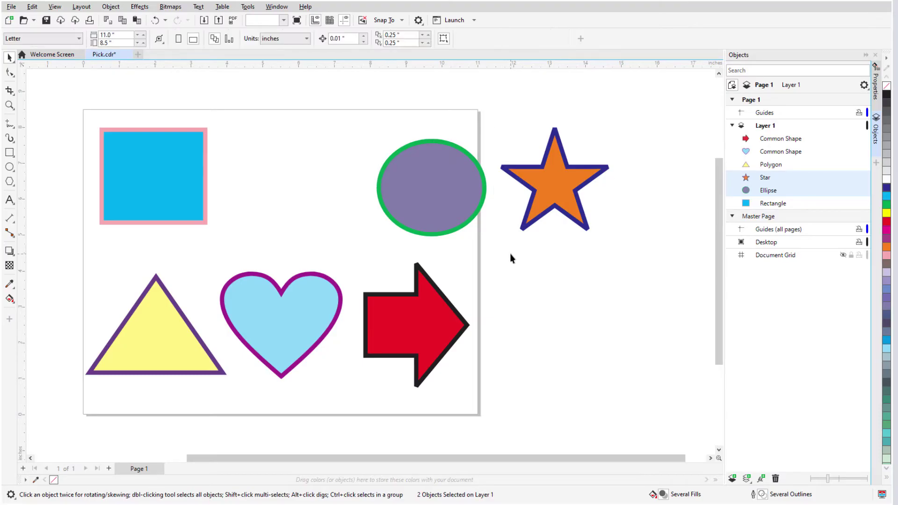
{"action": "left_click", "coordinate": [554, 190]}
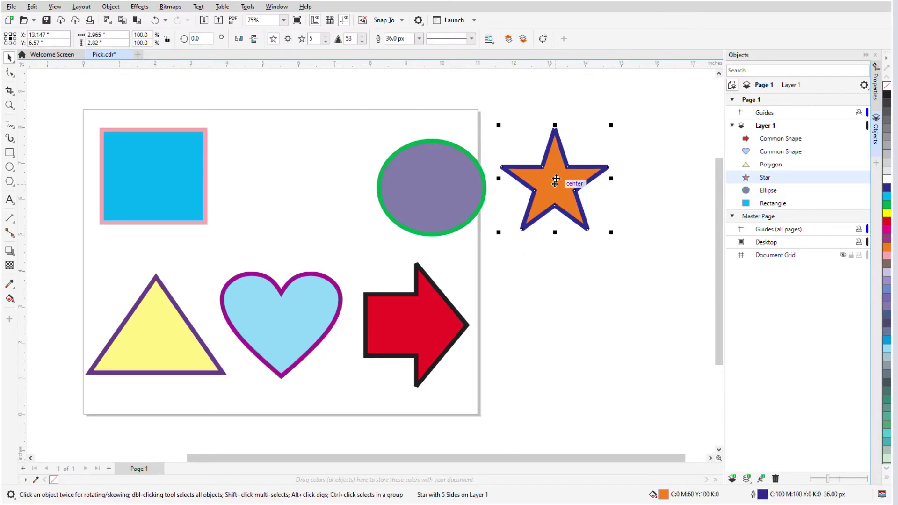
{"action": "left_click_drag", "start_coordinate": [556, 181], "coordinate": [647, 384]}
{"action": "key", "text": "space"}
{"action": "key", "text": "space"}
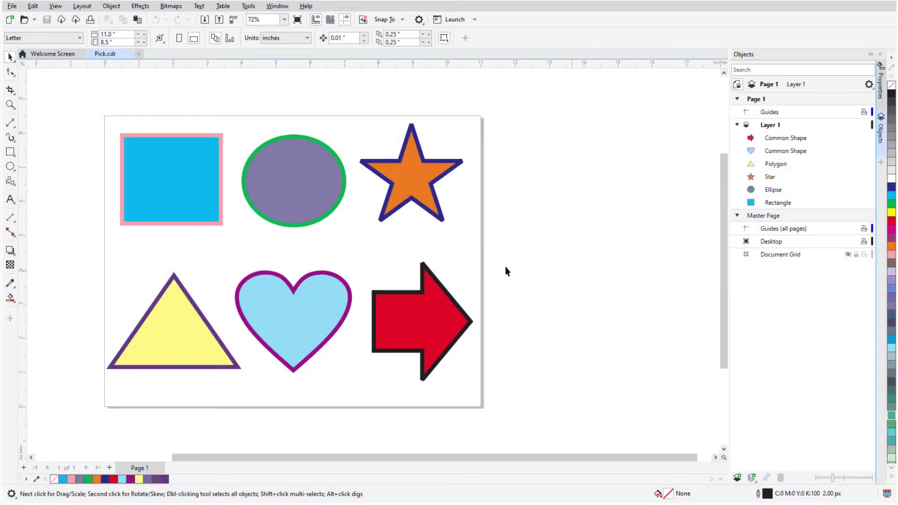
- Select the heart and red arrow together and resize them with the scaling handles
{"action": "left_click_drag", "start_coordinate": [227, 245], "coordinate": [484, 396]}
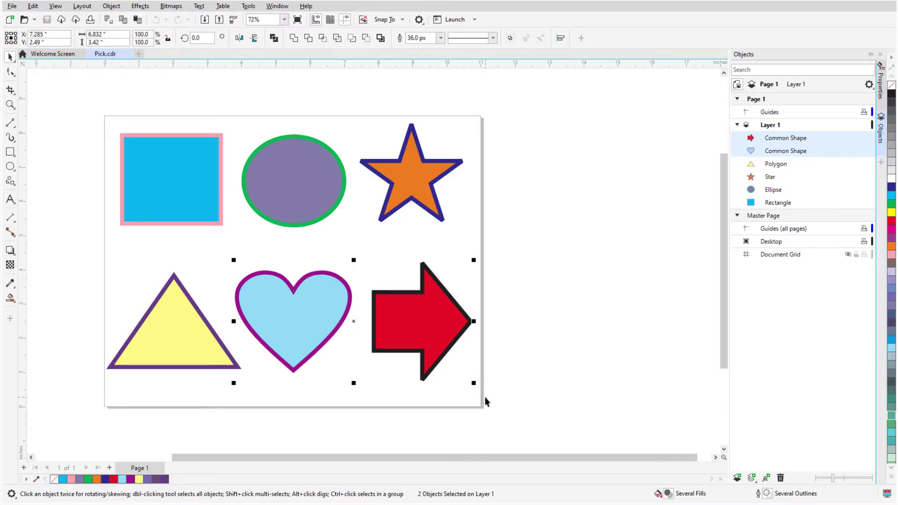
{"action": "left_click_drag", "start_coordinate": [475, 385], "coordinate": [549, 415]}
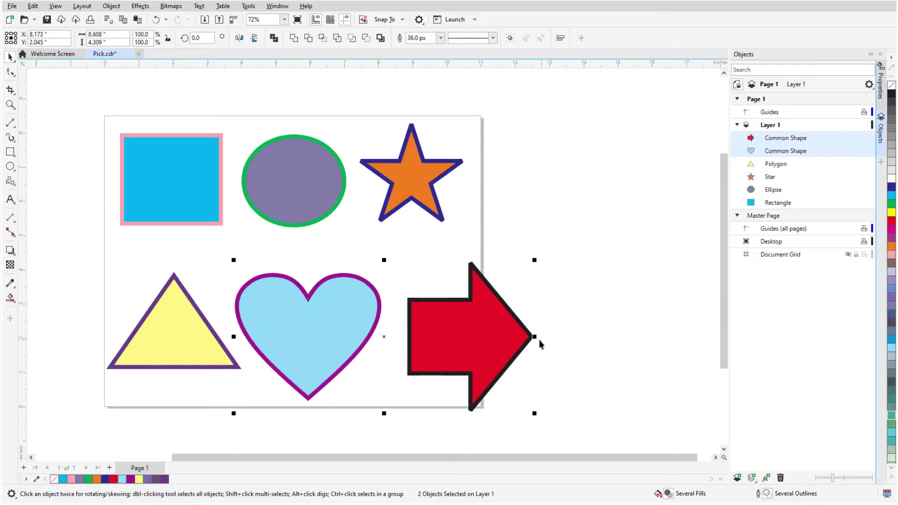
{"action": "left_click_drag", "start_coordinate": [537, 338], "coordinate": [490, 337]}
{"action": "left_click_drag", "start_coordinate": [362, 259], "coordinate": [368, 284]}
- Mirror the red arrow horizontally so it points right again
{"action": "left_click", "coordinate": [454, 348]}
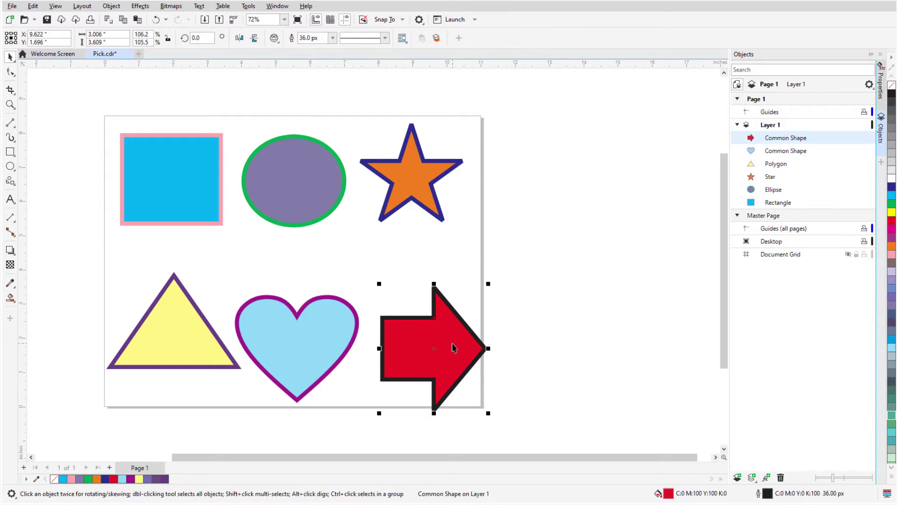
{"action": "left_click_drag", "start_coordinate": [379, 349], "coordinate": [519, 356]}
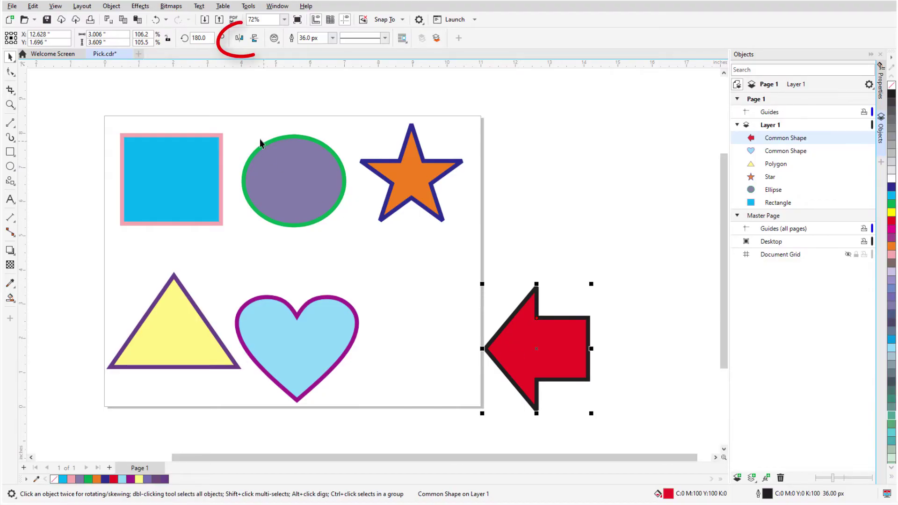
{"action": "left_click", "coordinate": [239, 40]}
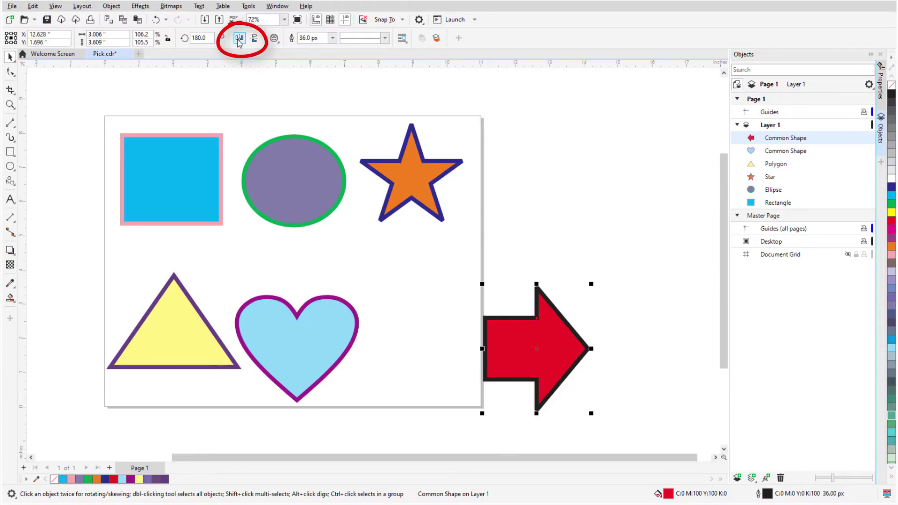
{"action": "left_click", "coordinate": [238, 40]}
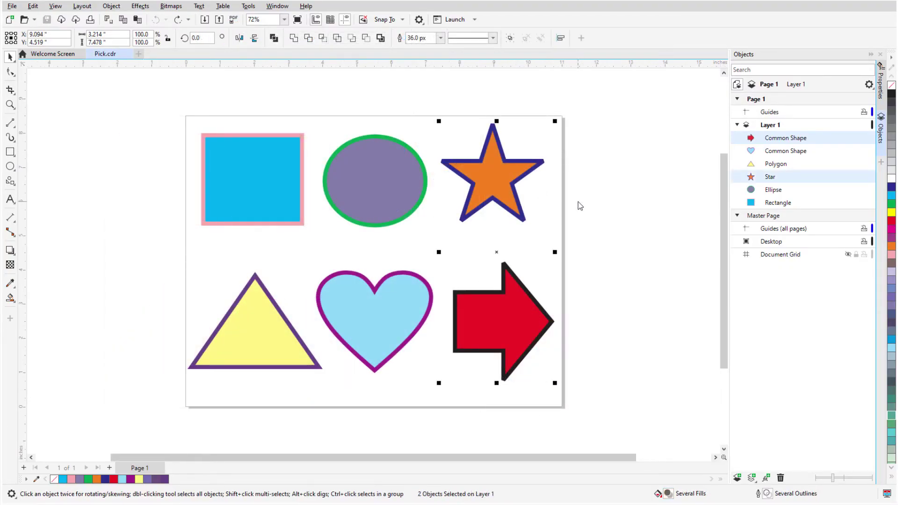
- Rotate the star and red arrow together to 343°
{"action": "left_click", "coordinate": [500, 182]}
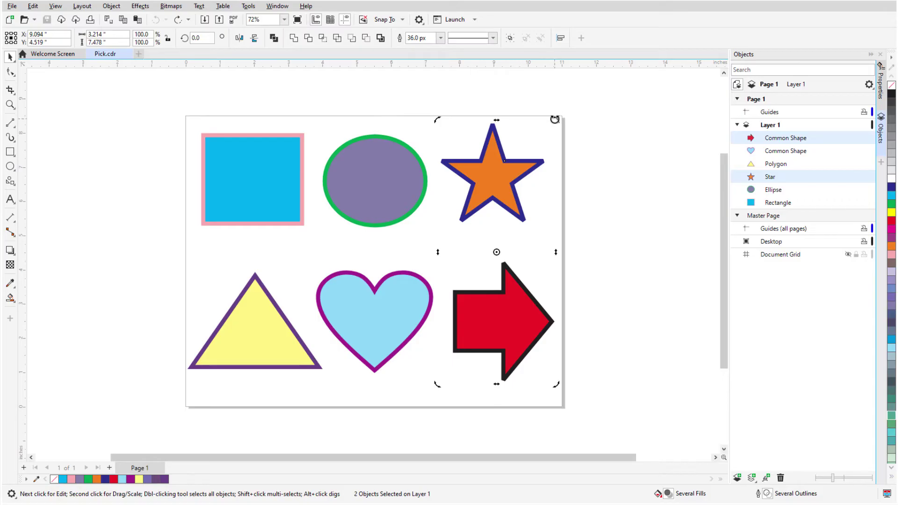
{"action": "left_click_drag", "start_coordinate": [556, 120], "coordinate": [583, 160]}
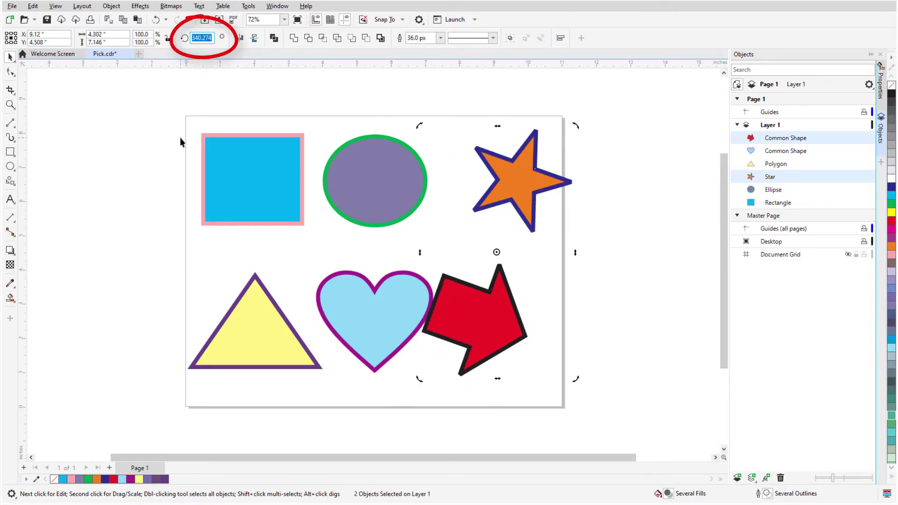
{"action": "type", "text": "343"}
{"action": "key", "text": "Return"}
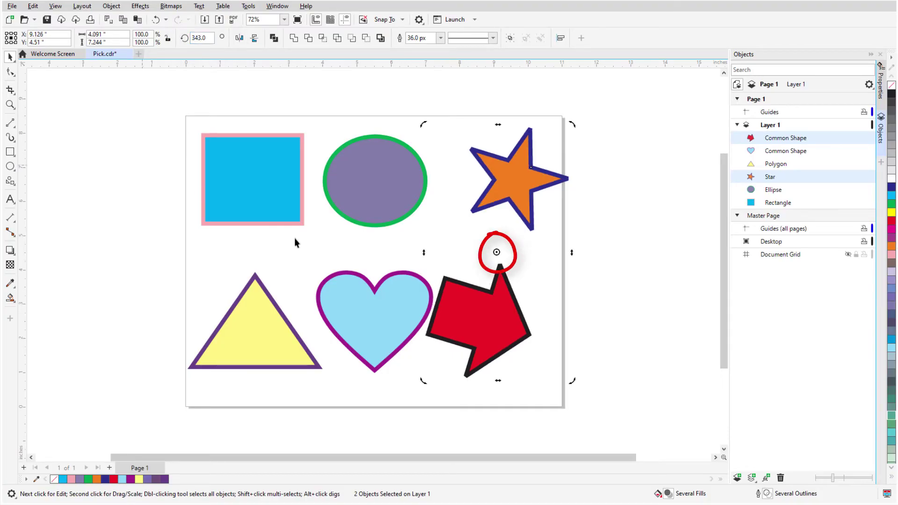
- Pivot the star and arrow around the star's top tip, then skew them both
{"action": "left_click_drag", "start_coordinate": [498, 252], "coordinate": [530, 128]}
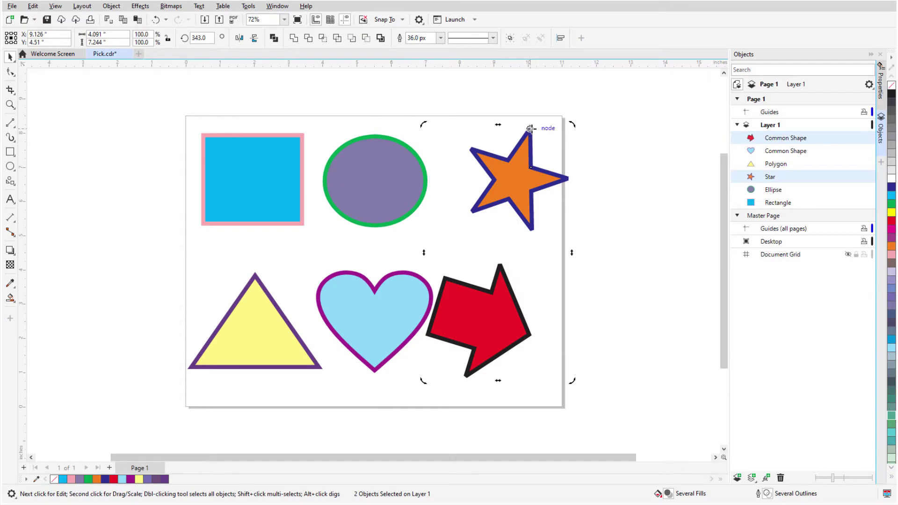
{"action": "left_click_drag", "start_coordinate": [573, 380], "coordinate": [674, 296]}
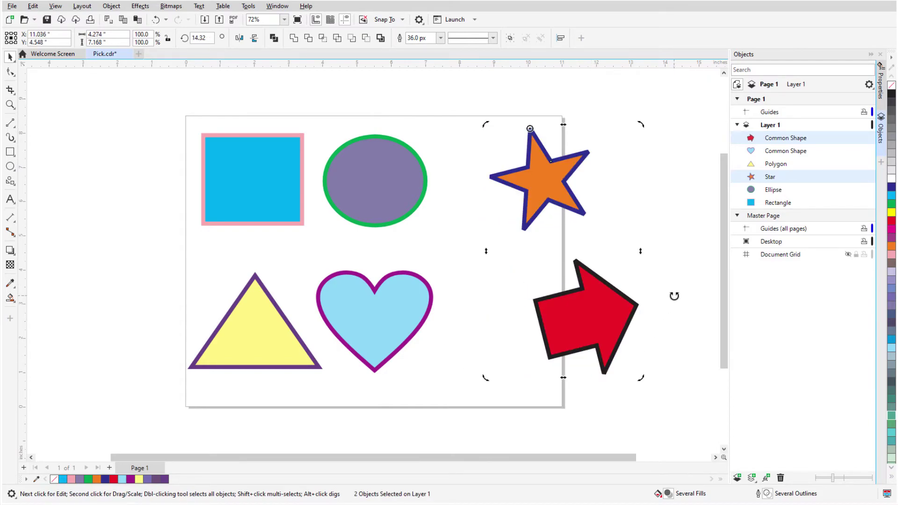
{"action": "left_click_drag", "start_coordinate": [641, 253], "coordinate": [635, 198]}
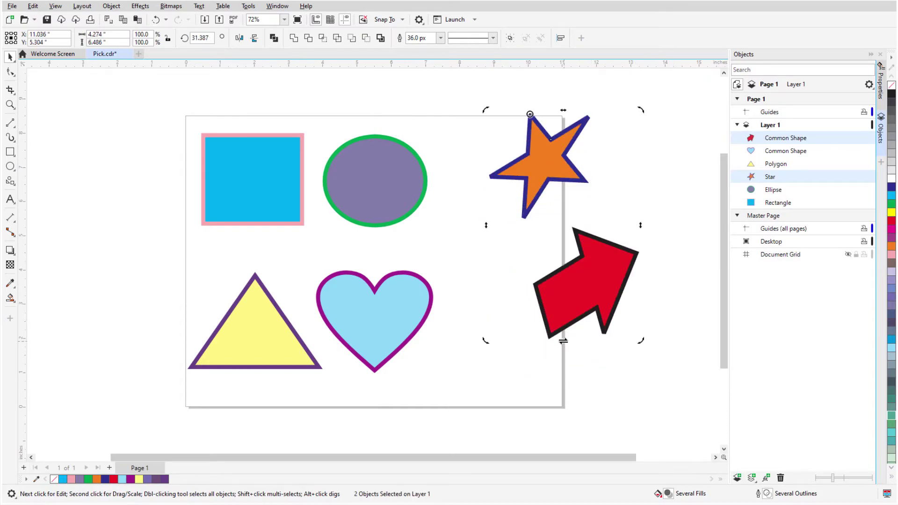
{"action": "left_click_drag", "start_coordinate": [563, 341], "coordinate": [539, 342]}
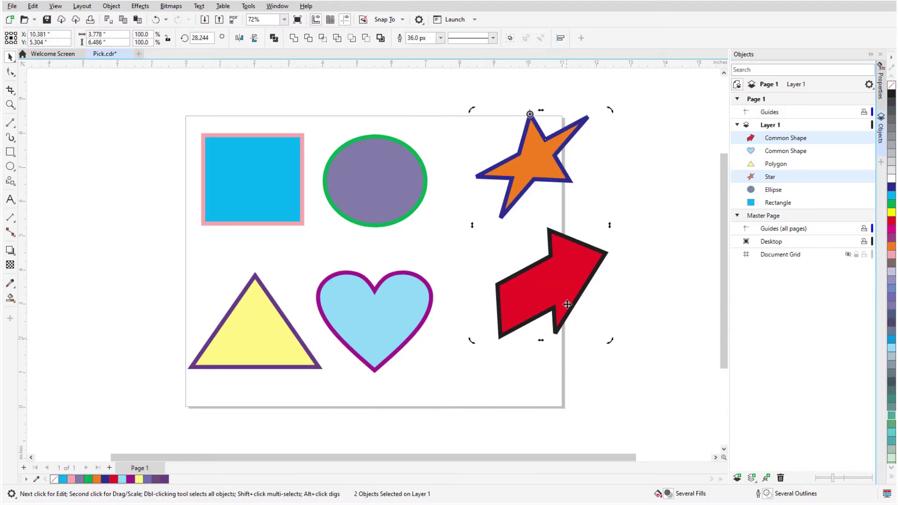
{"action": "left_click", "coordinate": [562, 288]}
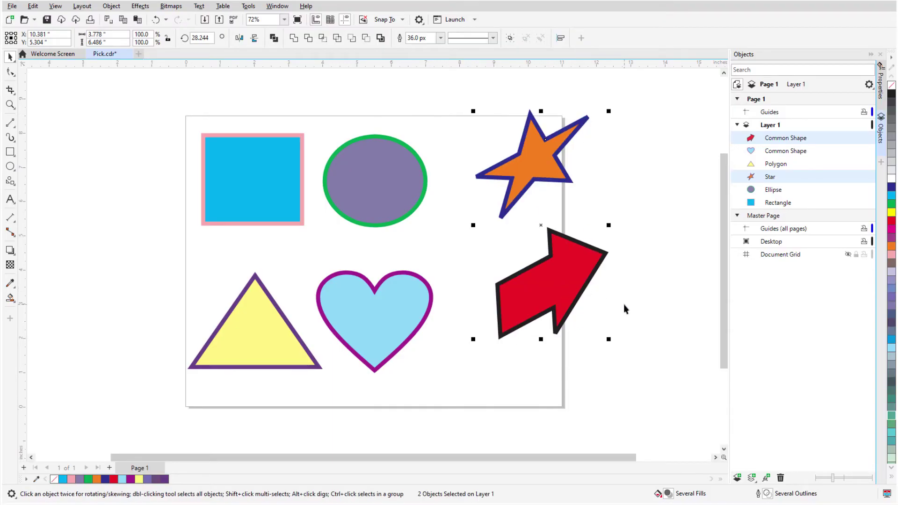
{"action": "left_click", "coordinate": [561, 288]}
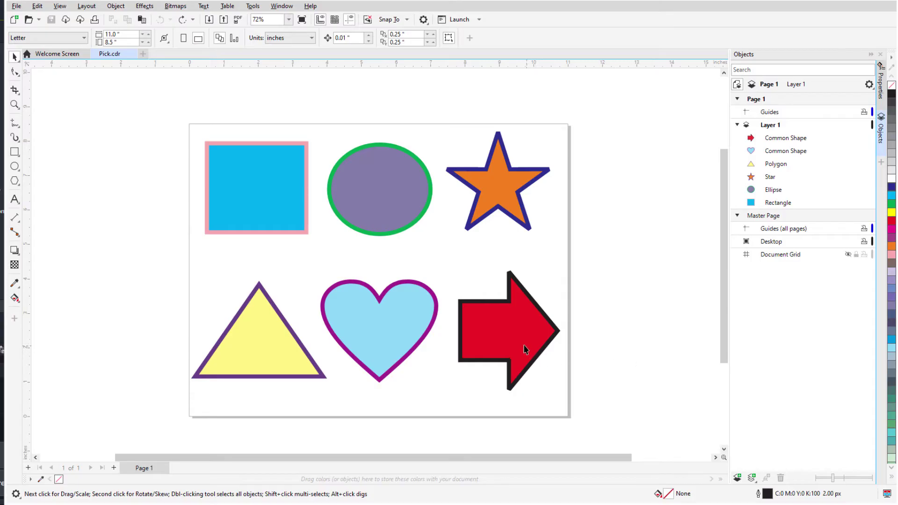
- Rotate the red arrow around its tip
{"action": "left_click", "coordinate": [524, 345]}
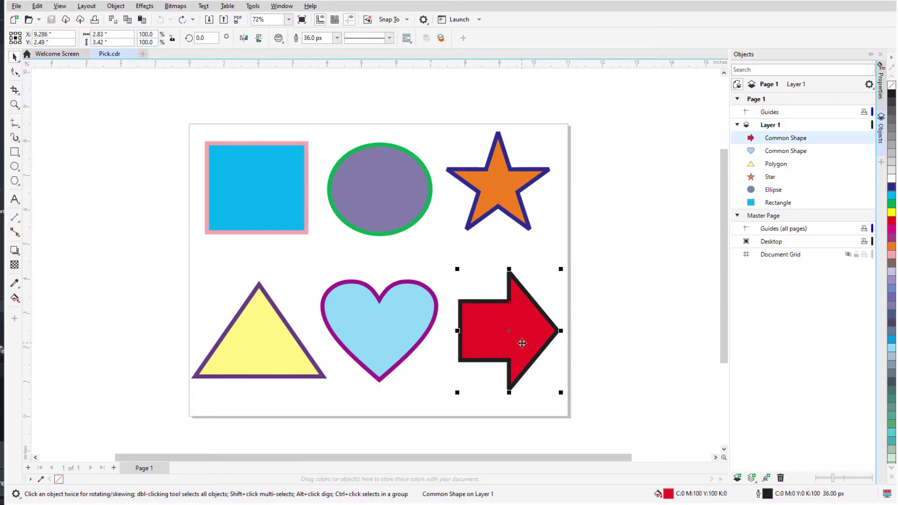
{"action": "left_click", "coordinate": [523, 343]}
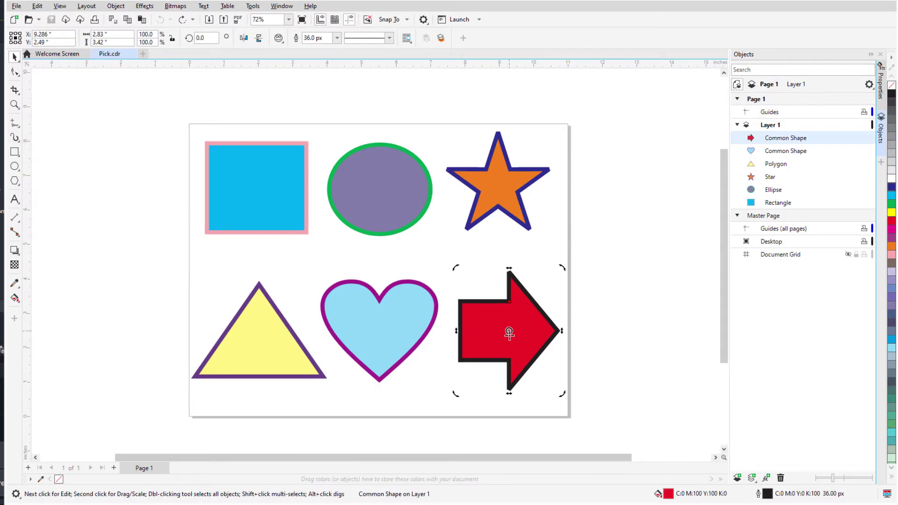
{"action": "left_click_drag", "start_coordinate": [509, 332], "coordinate": [509, 272]}
{"action": "left_click_drag", "start_coordinate": [563, 395], "coordinate": [593, 347]}
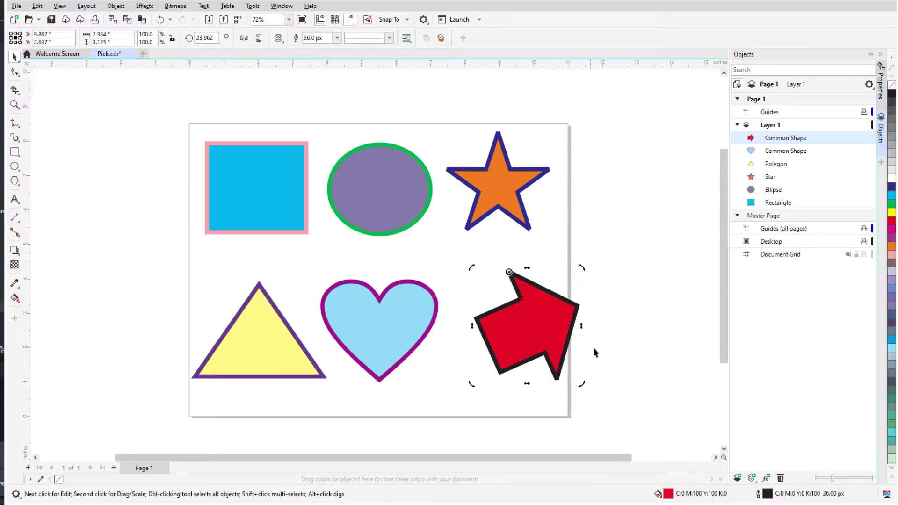
- Recentre the arrow's pivot and rotate it about its middle to 341.664°
{"action": "left_click", "coordinate": [553, 326]}
{"action": "left_click_drag", "start_coordinate": [509, 272], "coordinate": [527, 326]}
{"action": "left_click_drag", "start_coordinate": [588, 275], "coordinate": [604, 313]}
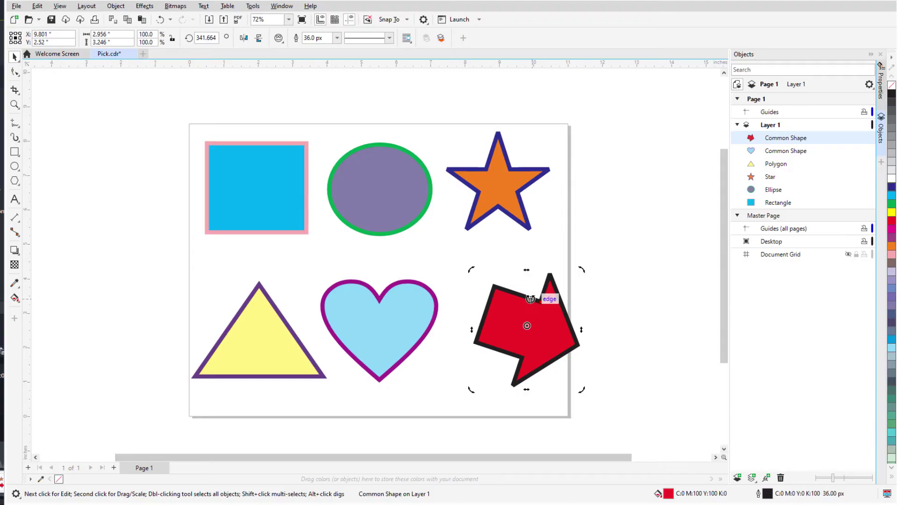
{"action": "left_click", "coordinate": [408, 19]}
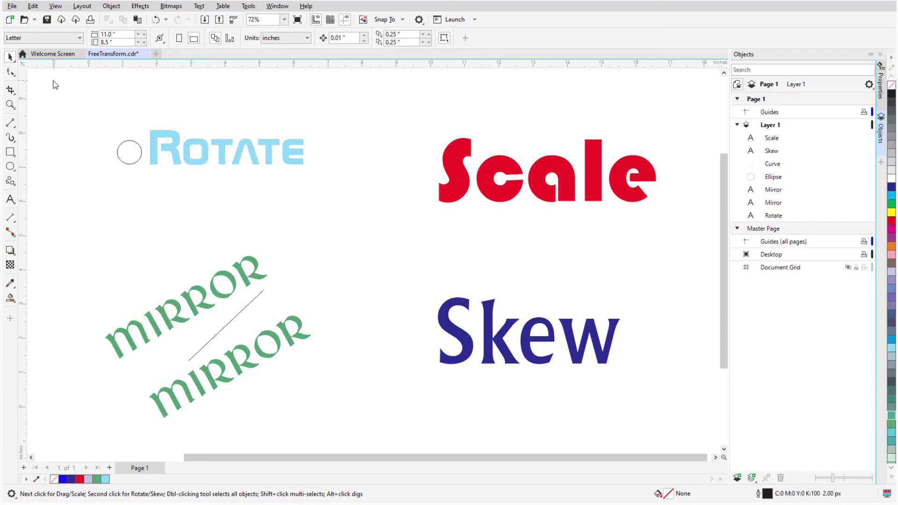
- Free-rotate the word ROTATE about 9.2° upward around the small circle
{"action": "left_click", "coordinate": [174, 140]}
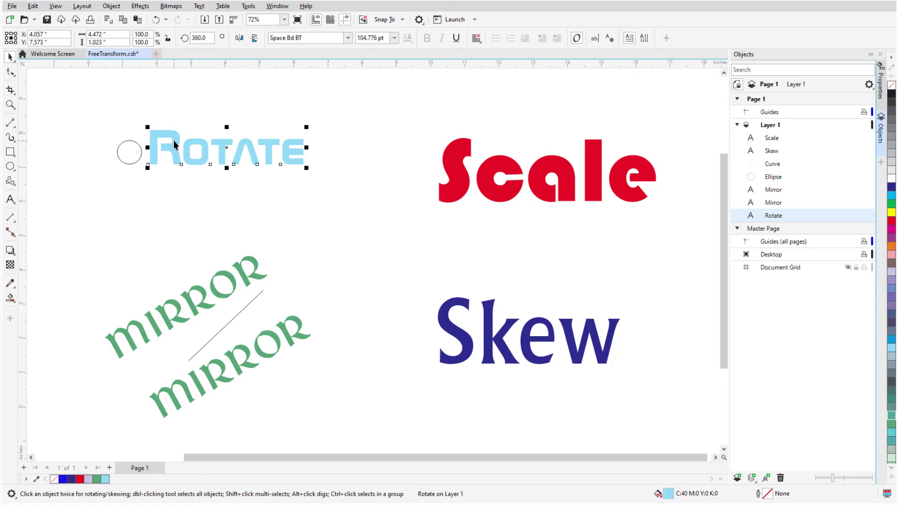
{"action": "left_click", "coordinate": [16, 63]}
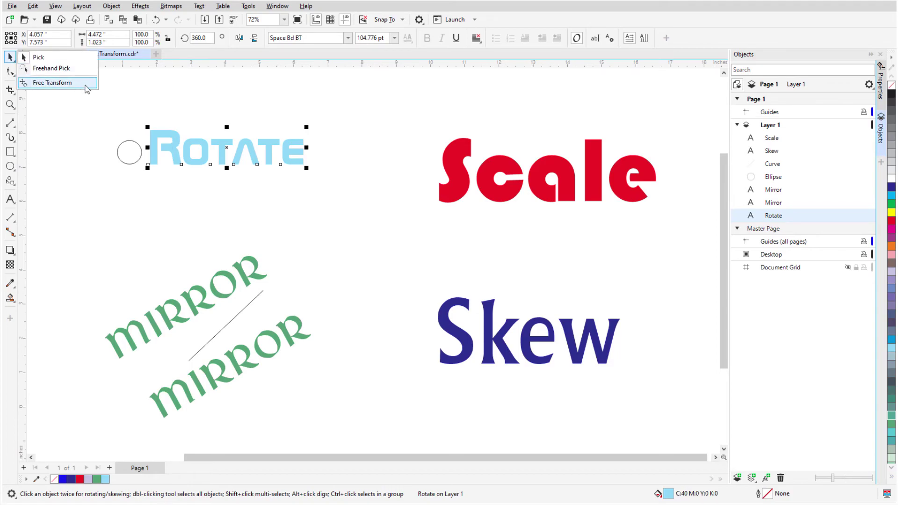
{"action": "left_click", "coordinate": [86, 84]}
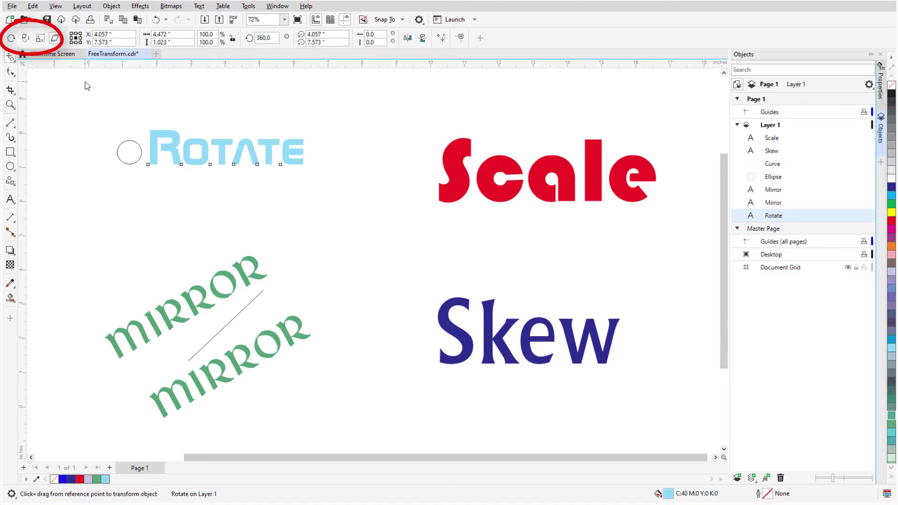
{"action": "left_click", "coordinate": [17, 41]}
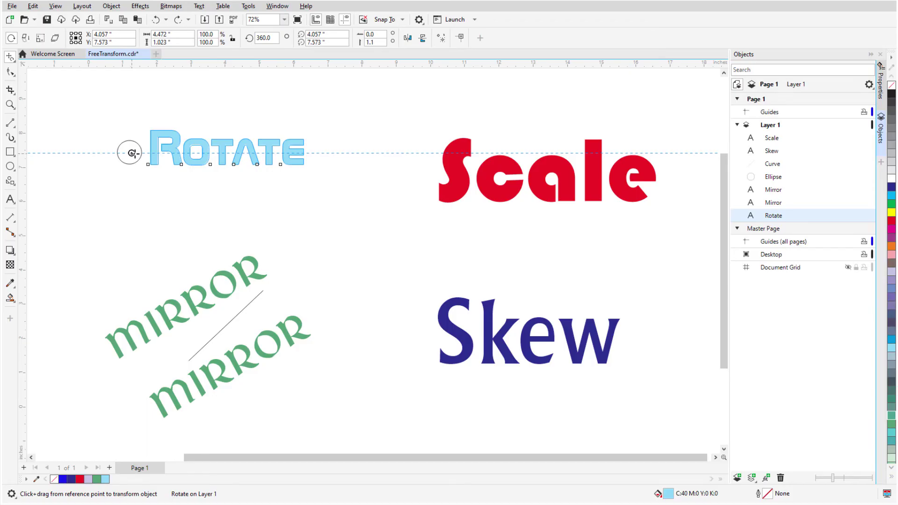
{"action": "left_click_drag", "start_coordinate": [132, 153], "coordinate": [225, 148]}
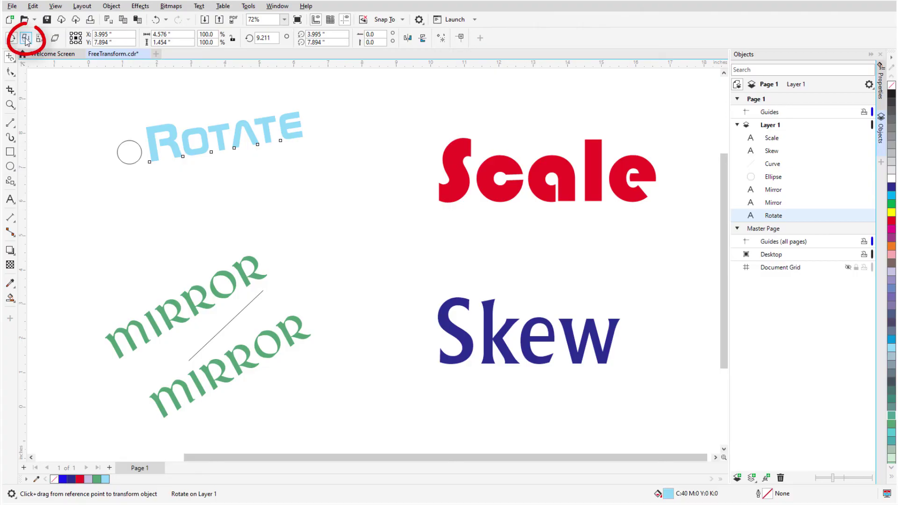
- Free-angle-reflect the lower MIRROR across the diagonal line and move it below the line
{"action": "left_click", "coordinate": [27, 42]}
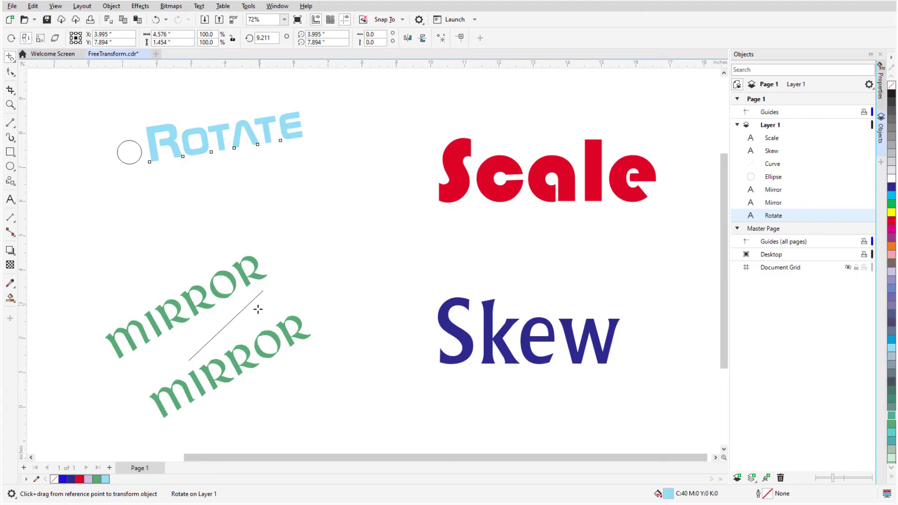
{"action": "left_click", "coordinate": [269, 333]}
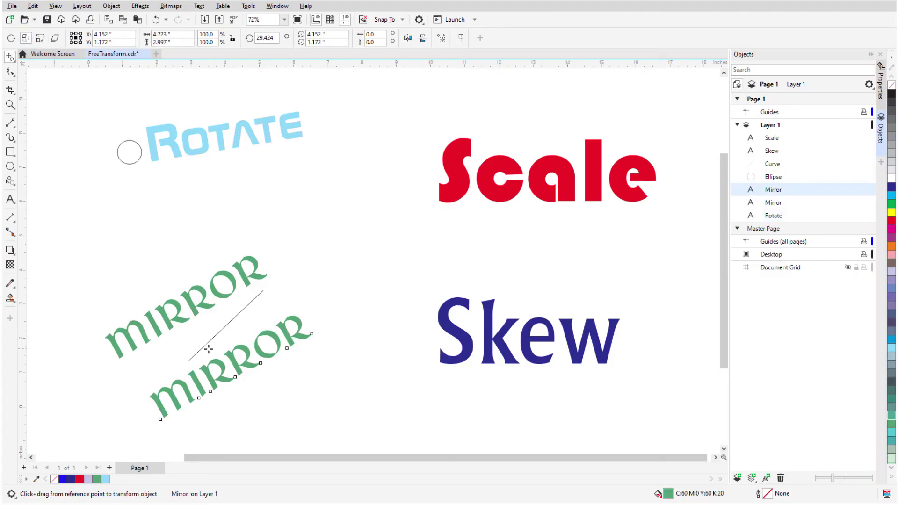
{"action": "left_click_drag", "start_coordinate": [206, 345], "coordinate": [233, 319]}
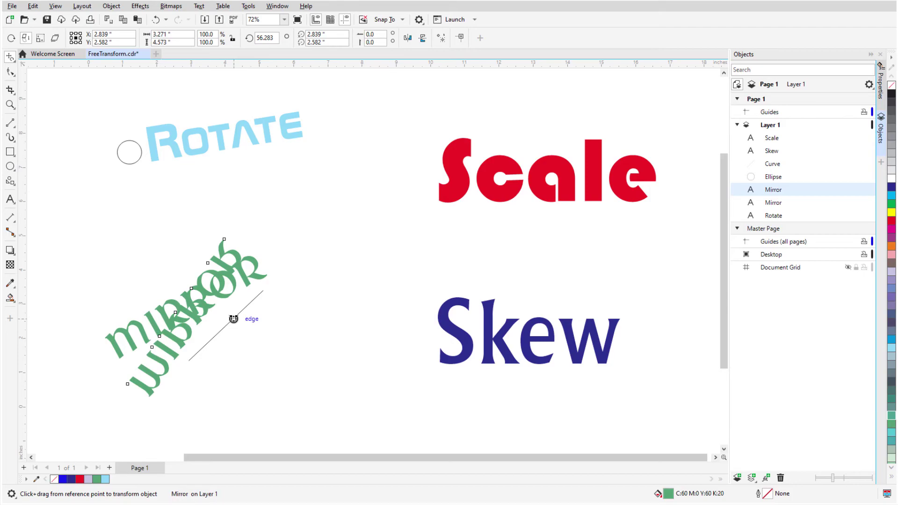
{"action": "key", "text": "space"}
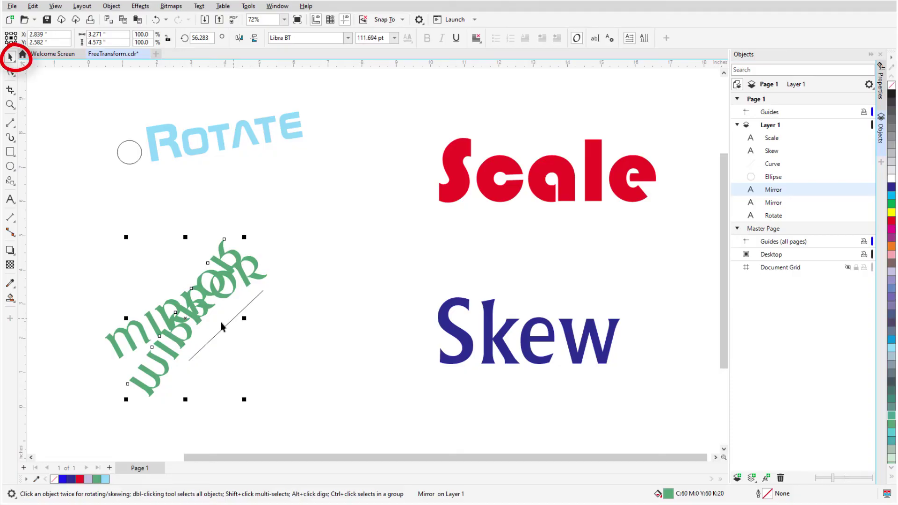
{"action": "left_click_drag", "start_coordinate": [186, 322], "coordinate": [237, 360]}
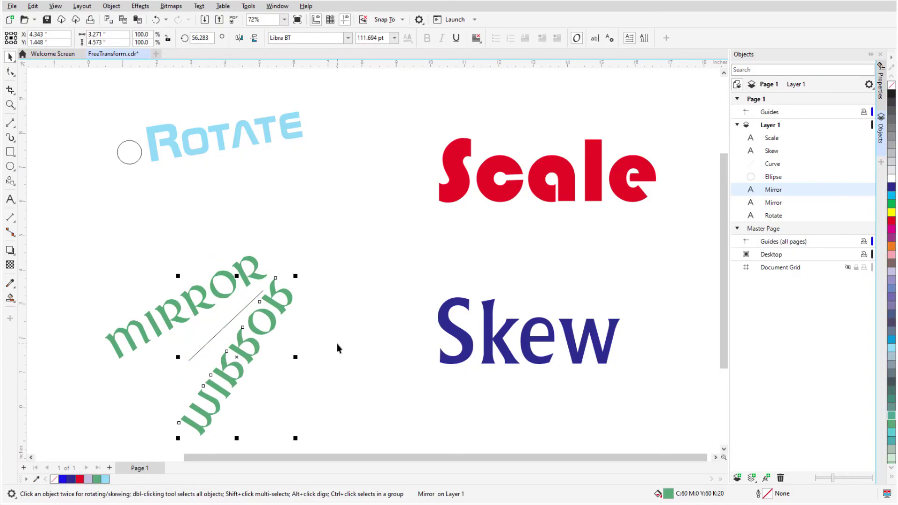
{"action": "key", "text": "space"}
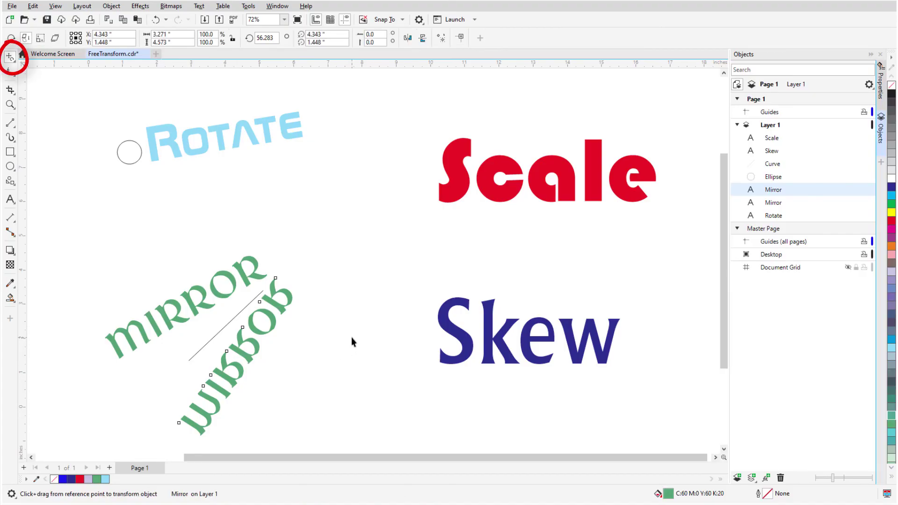
- Free-scale the word Scale wider and slightly shorter
{"action": "left_click", "coordinate": [40, 41]}
{"action": "left_click", "coordinate": [444, 198]}
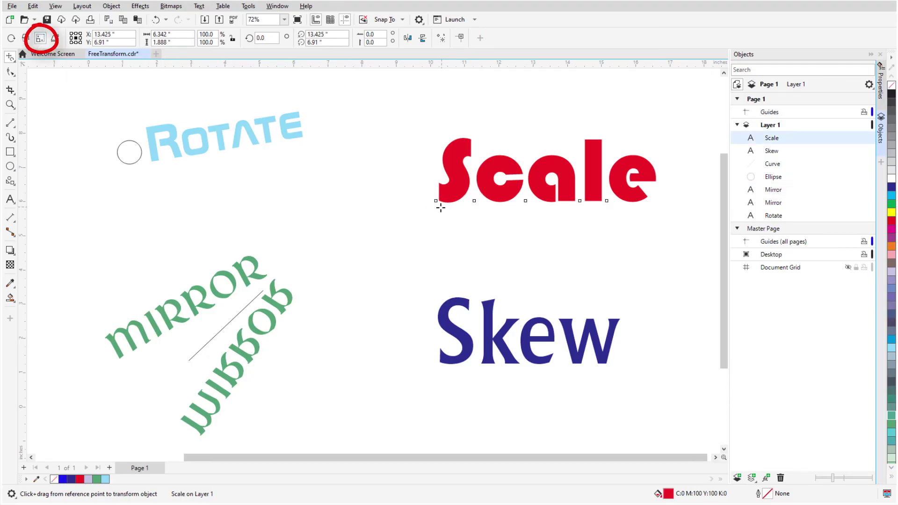
{"action": "left_click_drag", "start_coordinate": [439, 203], "coordinate": [620, 185]}
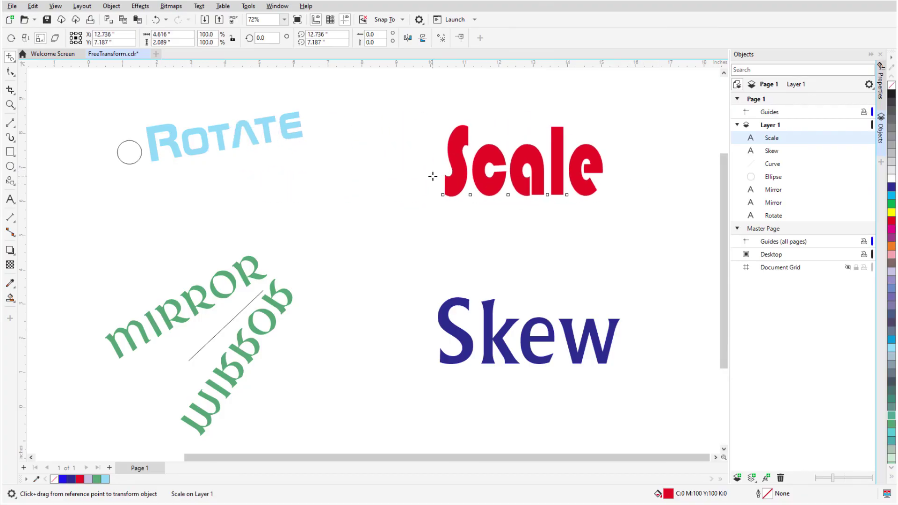
{"action": "left_click_drag", "start_coordinate": [433, 177], "coordinate": [457, 183]}
- Free-skew the word Skew into a slant, then rotate it back toward horizontal
{"action": "left_click", "coordinate": [55, 38]}
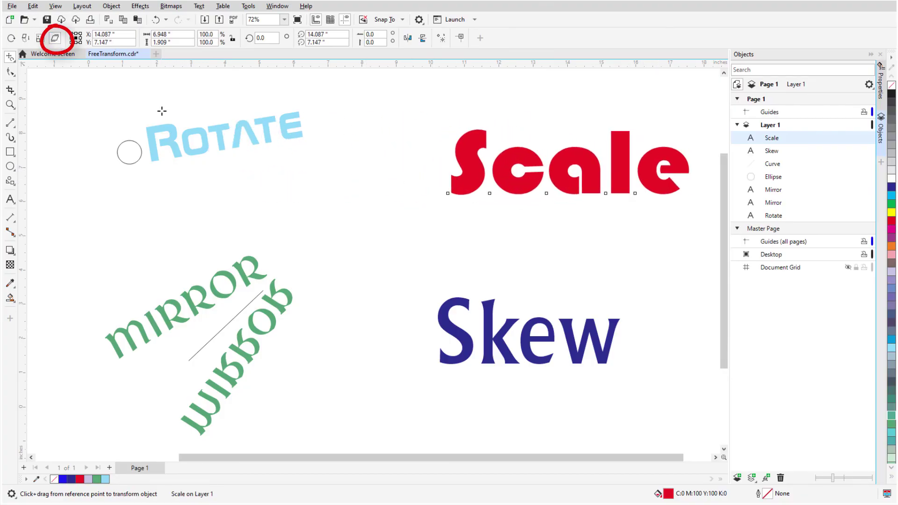
{"action": "left_click", "coordinate": [469, 332]}
{"action": "left_click_drag", "start_coordinate": [585, 363], "coordinate": [606, 365]}
{"action": "key", "text": "space"}
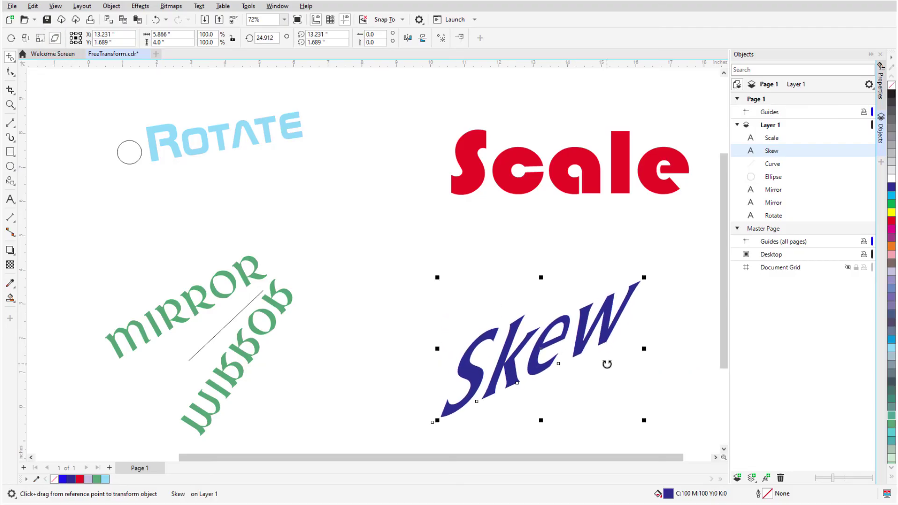
{"action": "left_click", "coordinate": [609, 324]}
{"action": "left_click_drag", "start_coordinate": [643, 276], "coordinate": [675, 323]}
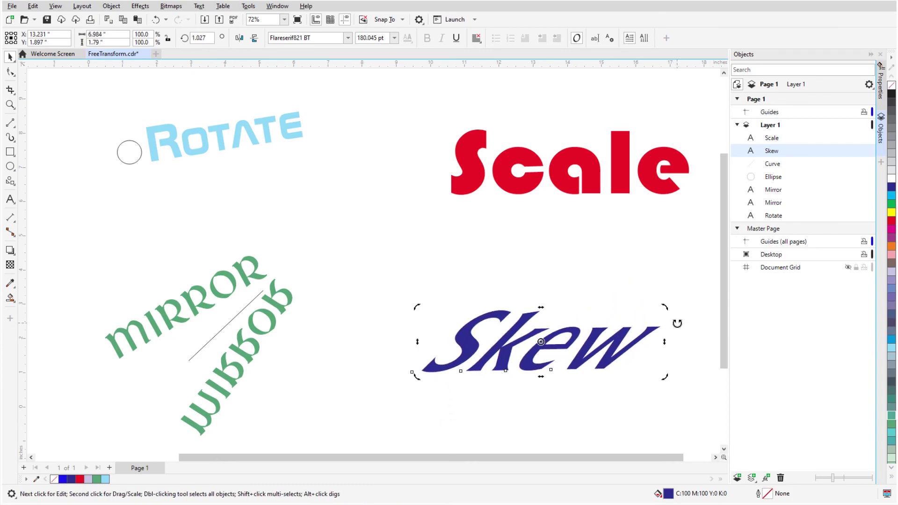
- Open the Transform docker (Alt+F7) and cycle through Position, Rotate, Scale & Mirror, Size and Skew
{"action": "left_click", "coordinate": [277, 6]}
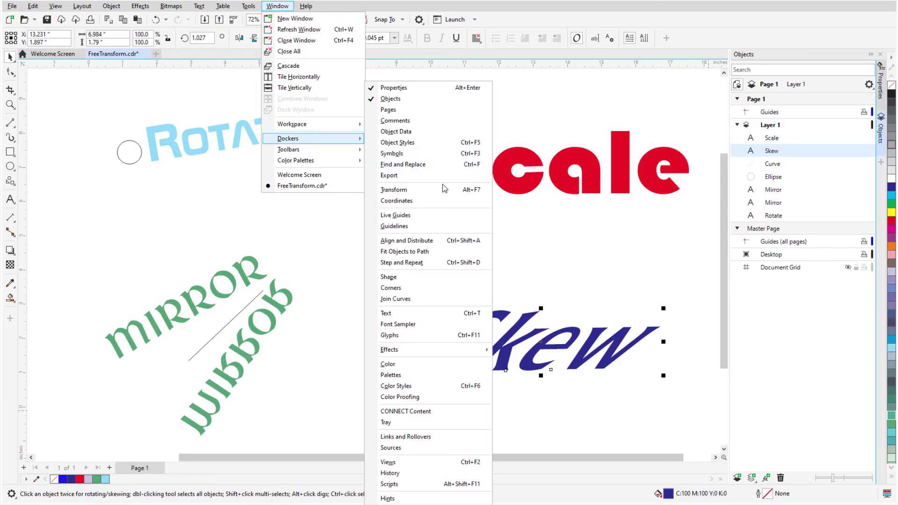
{"action": "key", "text": "alt+F7"}
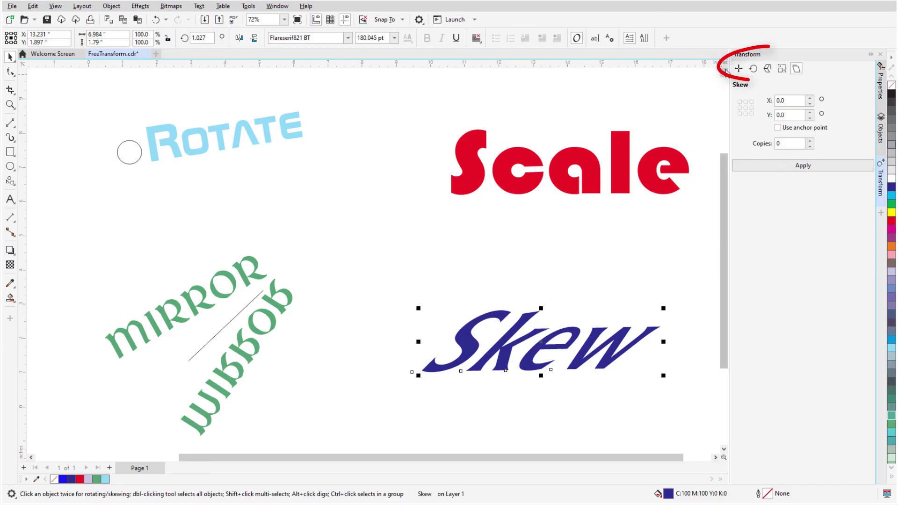
{"action": "left_click", "coordinate": [738, 69]}
{"action": "left_click", "coordinate": [752, 69]}
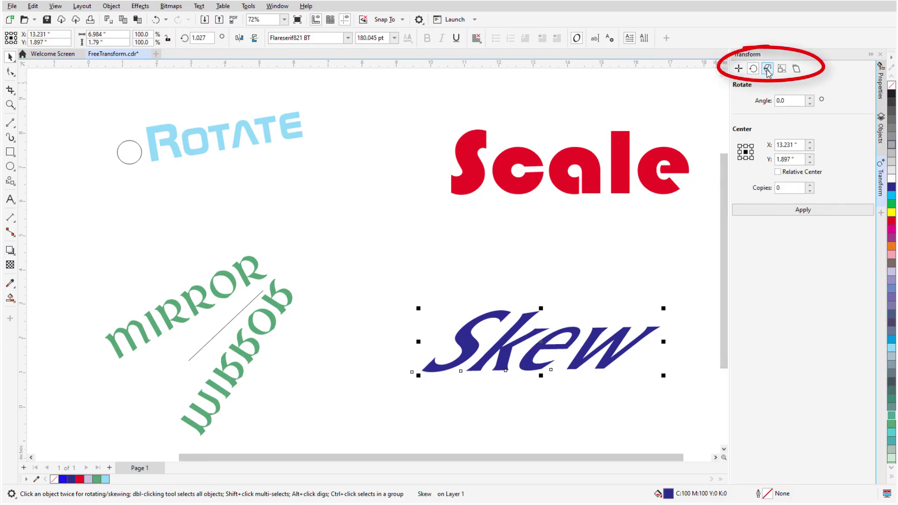
{"action": "left_click", "coordinate": [767, 68]}
{"action": "left_click", "coordinate": [782, 69]}
{"action": "left_click", "coordinate": [797, 69]}
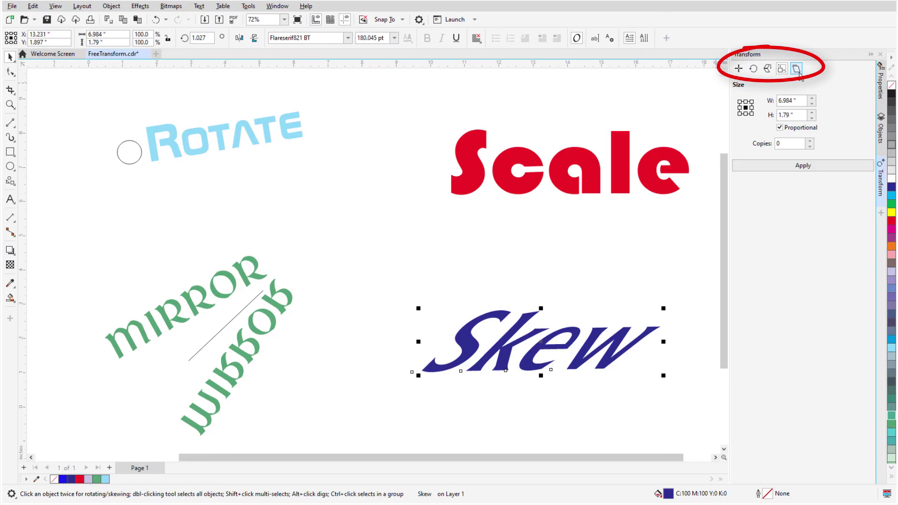